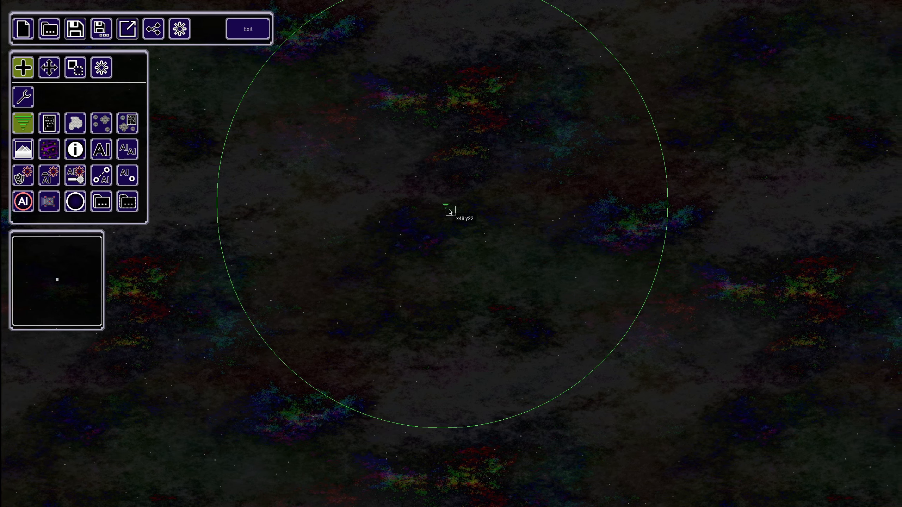
# - Set the radius to 10 and the team to 1 in the properties of the green circular zone object
pyautogui.click(107, 68)
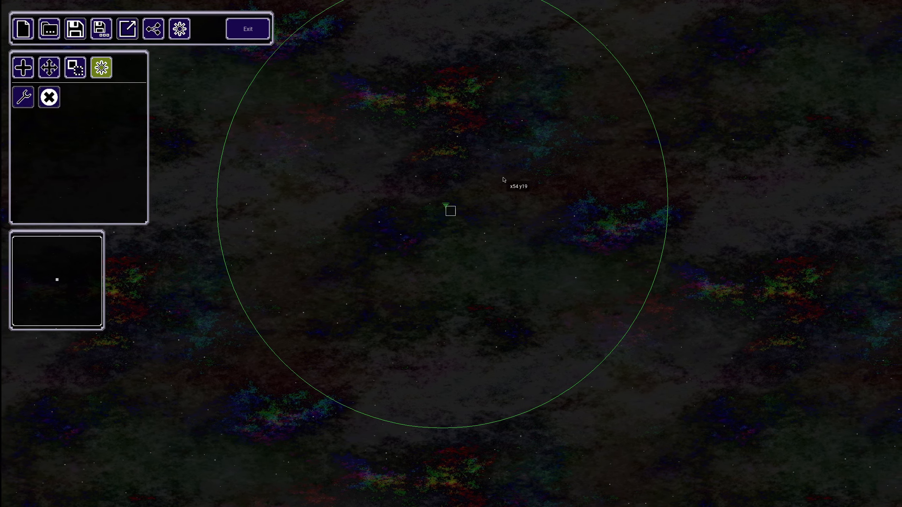
pyautogui.click(449, 209)
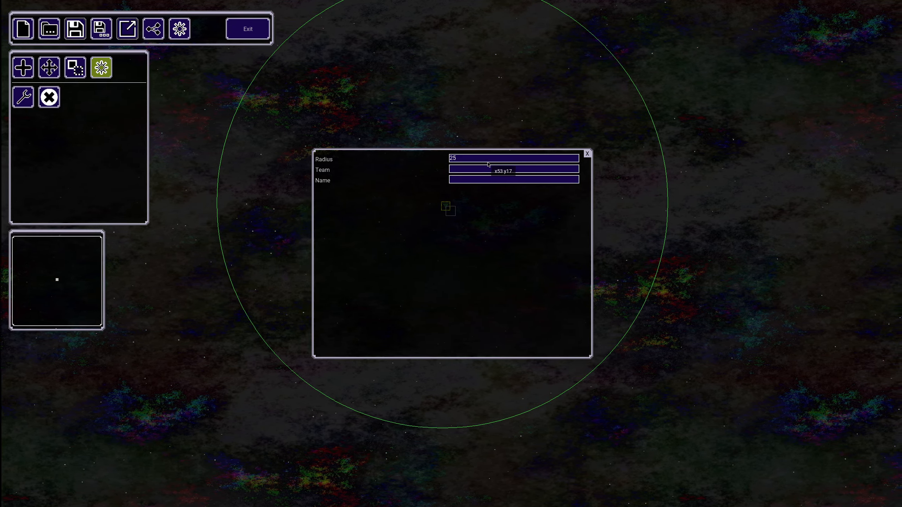
pyautogui.write('5')
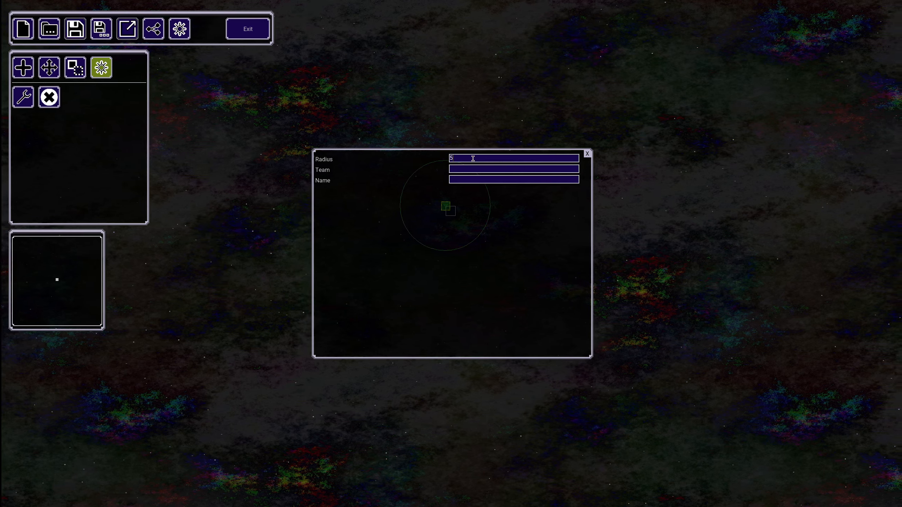
pyautogui.press('BackSpace')
pyautogui.write('10')
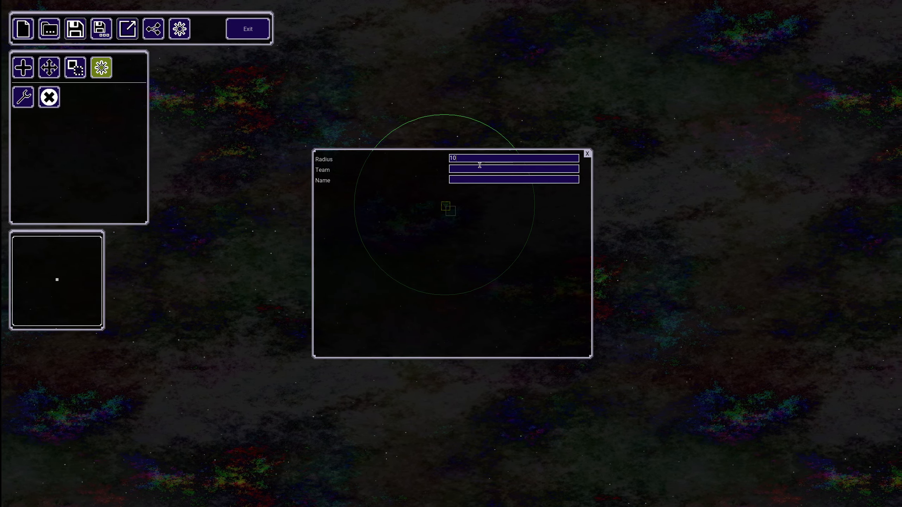
pyautogui.click(468, 171)
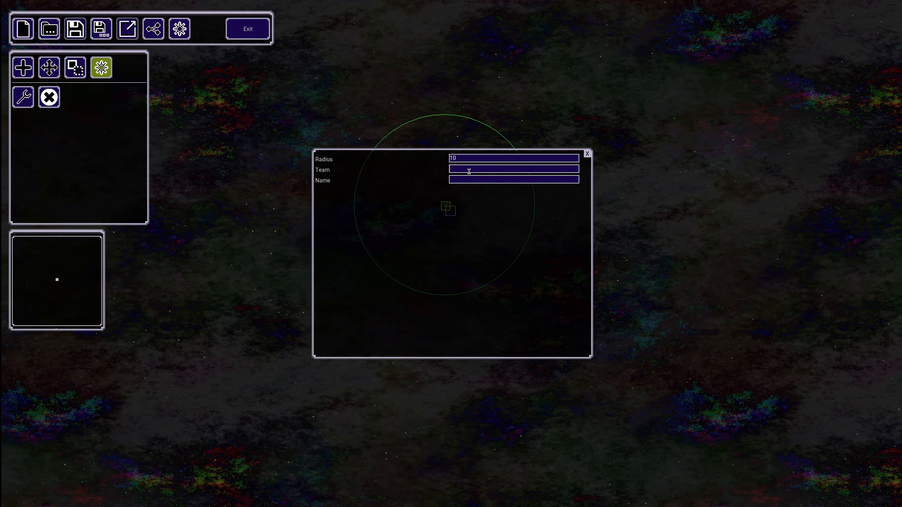
pyautogui.write('0')
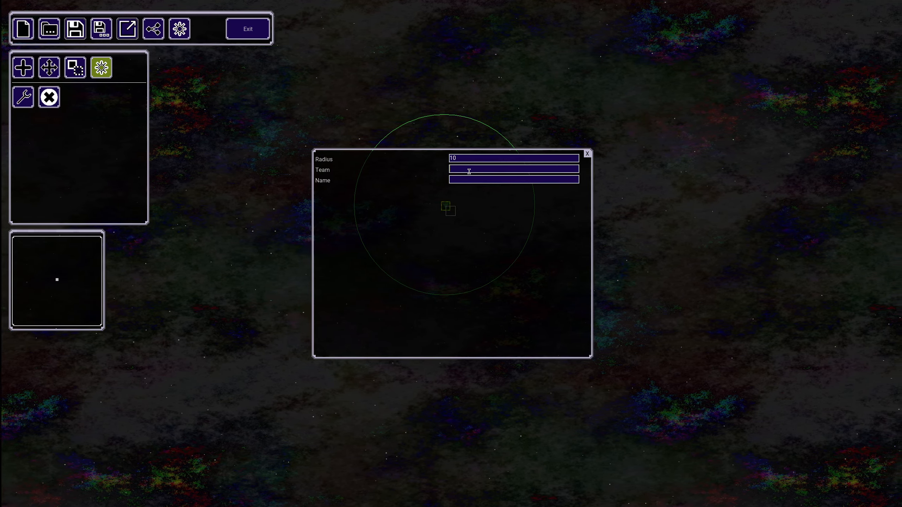
pyautogui.write('1')
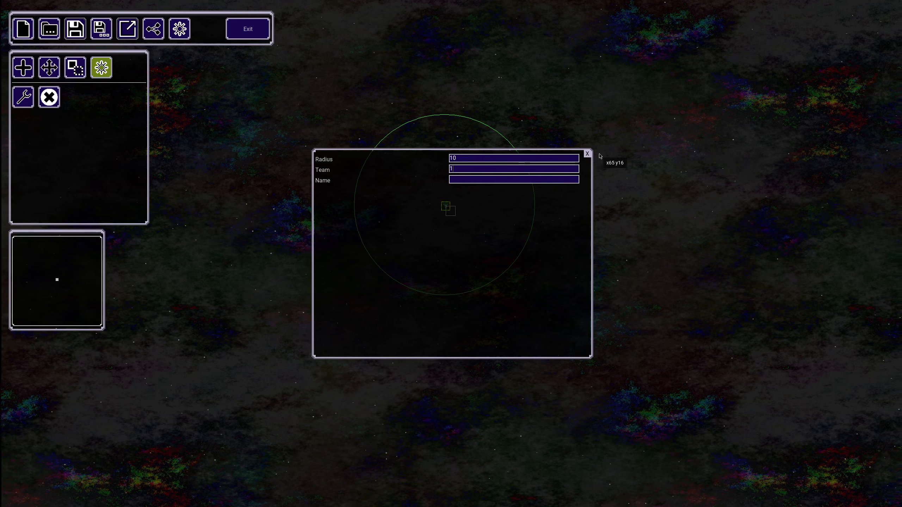
pyautogui.click(588, 153)
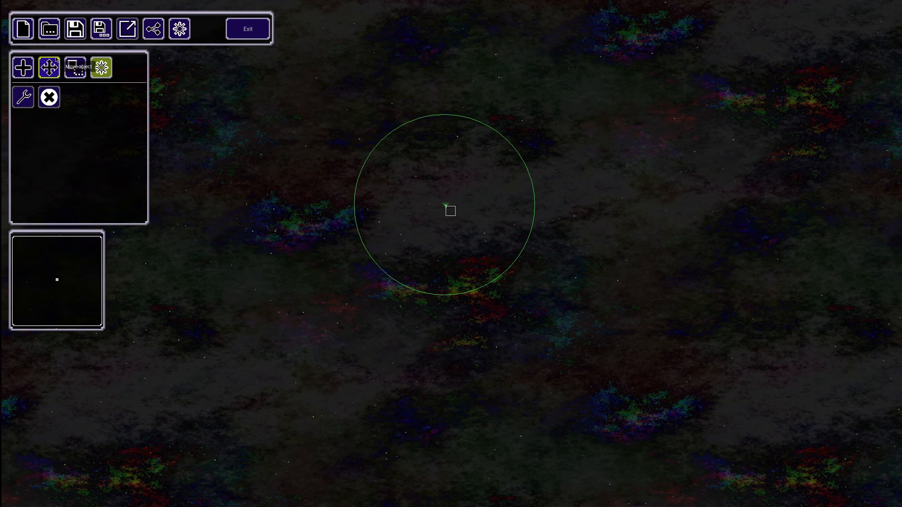
# - Copy the circular zone object twice, once straight above the original at x48 y8 and once far to the east near x99 y14
pyautogui.click(75, 68)
pyautogui.click(445, 205)
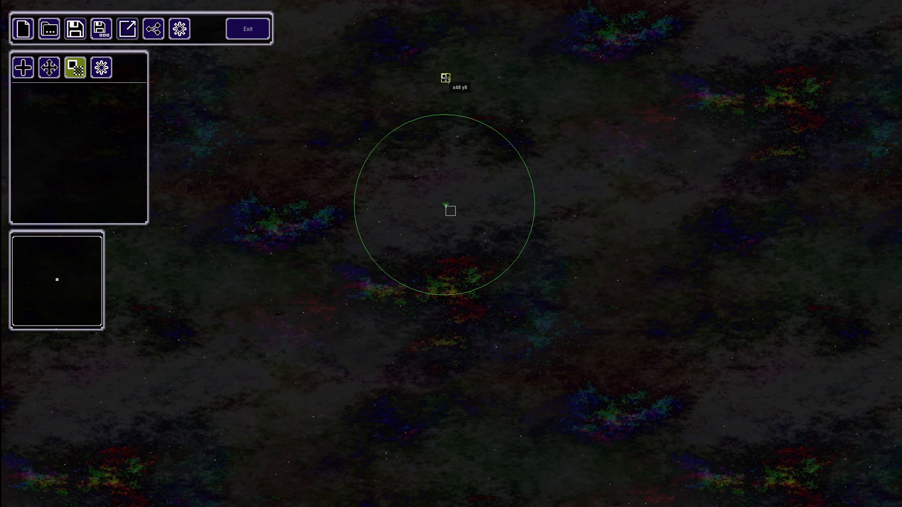
pyautogui.click(446, 77)
pyautogui.moveTo(610, 152); pyautogui.dragTo(509, 252, button='middle')
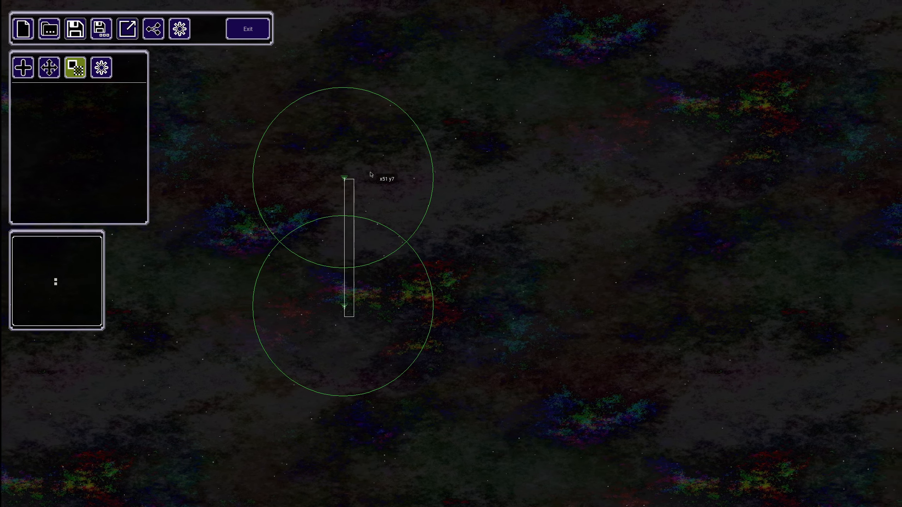
pyautogui.moveTo(888, 187); pyautogui.dragTo(742, 181, button='middle')
pyautogui.click(664, 228)
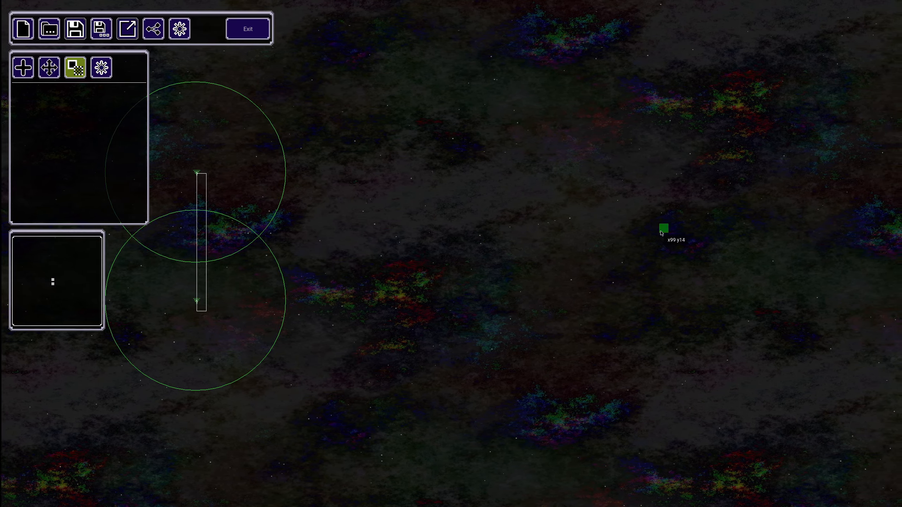
# - Assign the far eastern zone copy to team 2 and name it "name1"
pyautogui.click(101, 68)
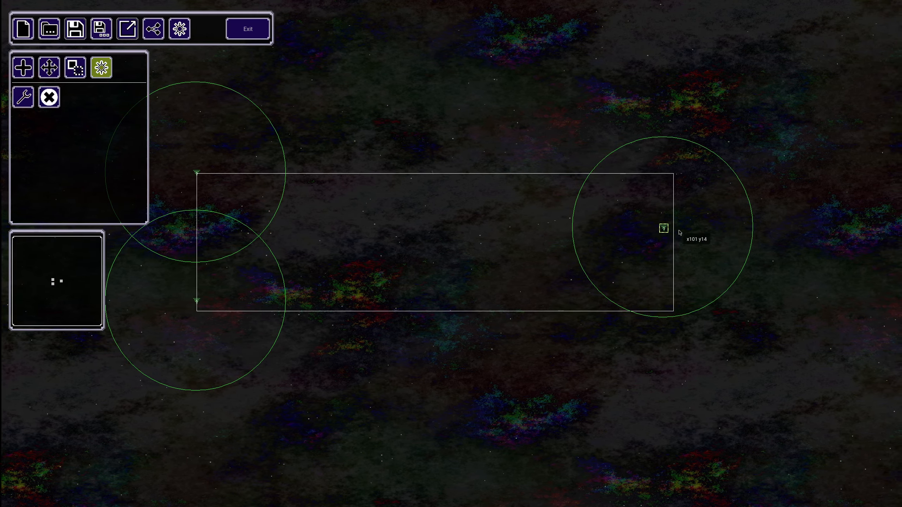
pyautogui.click(664, 228)
pyautogui.press('BackSpace')
pyautogui.write('2')
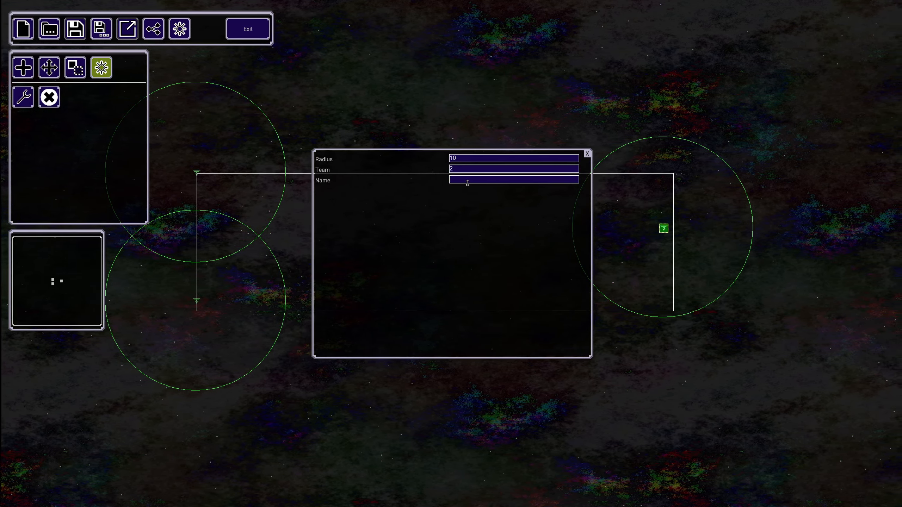
pyautogui.click(467, 182)
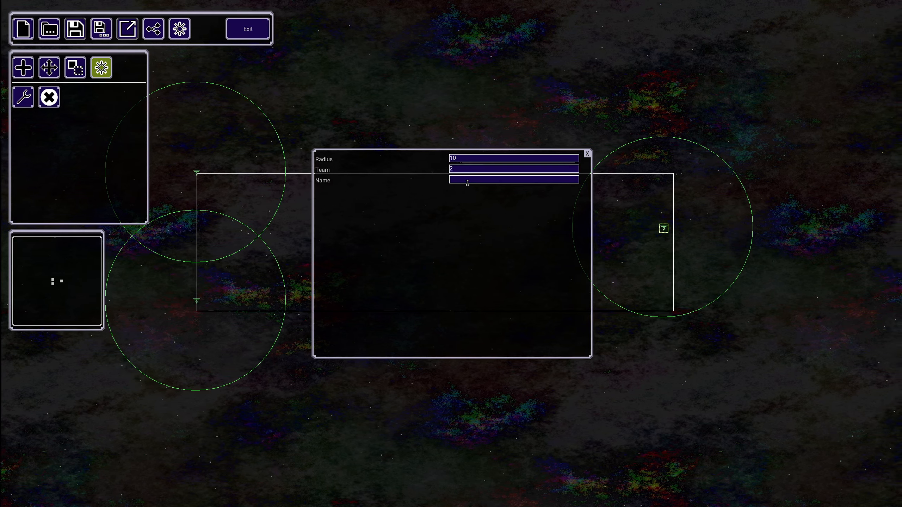
pyautogui.write('name1')
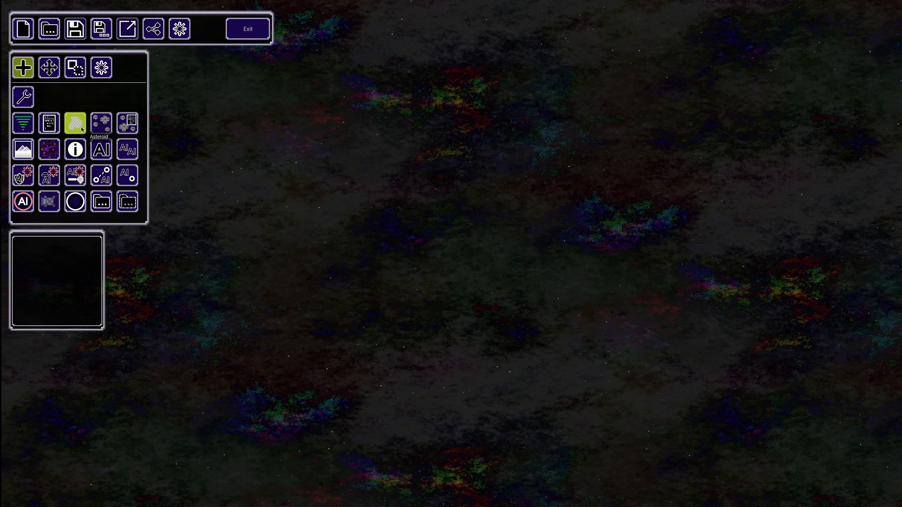
# - Place three asteroids on the empty map, one near x35 y20, one directly below it and one to the east
pyautogui.click(81, 130)
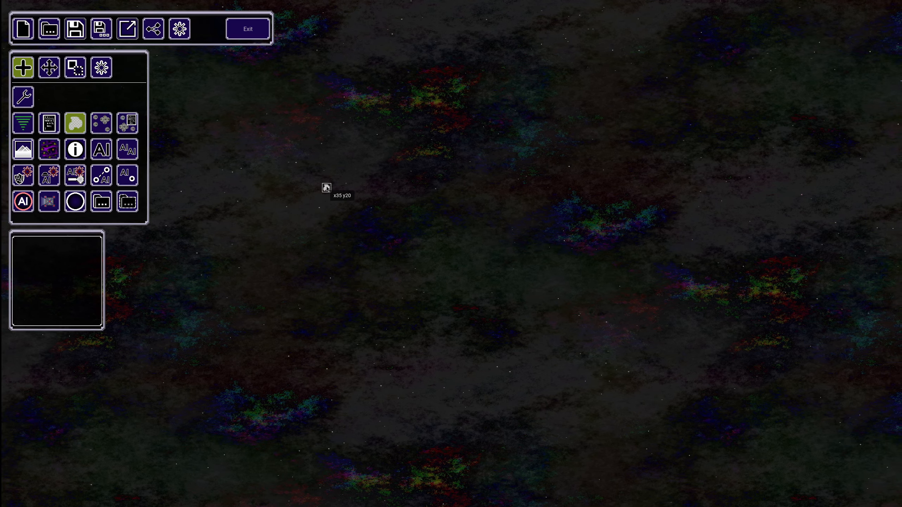
pyautogui.click(328, 190)
pyautogui.click(335, 371)
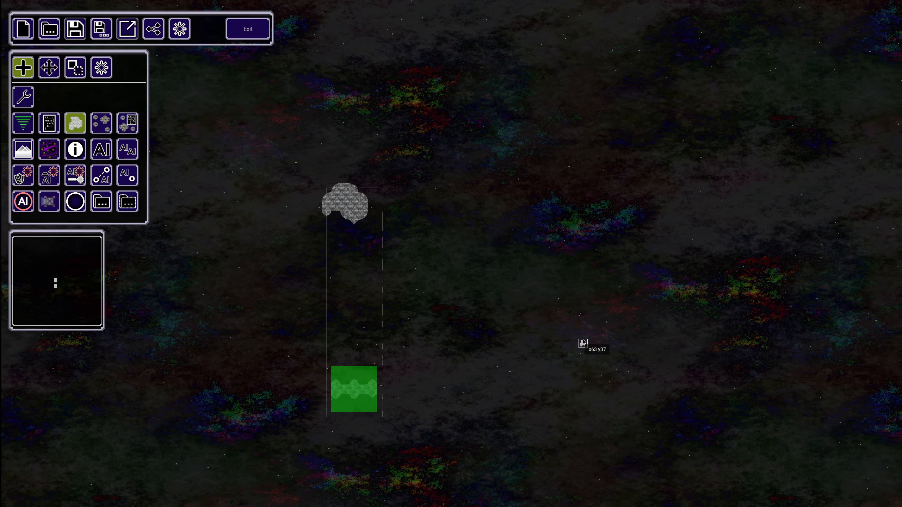
pyautogui.click(552, 299)
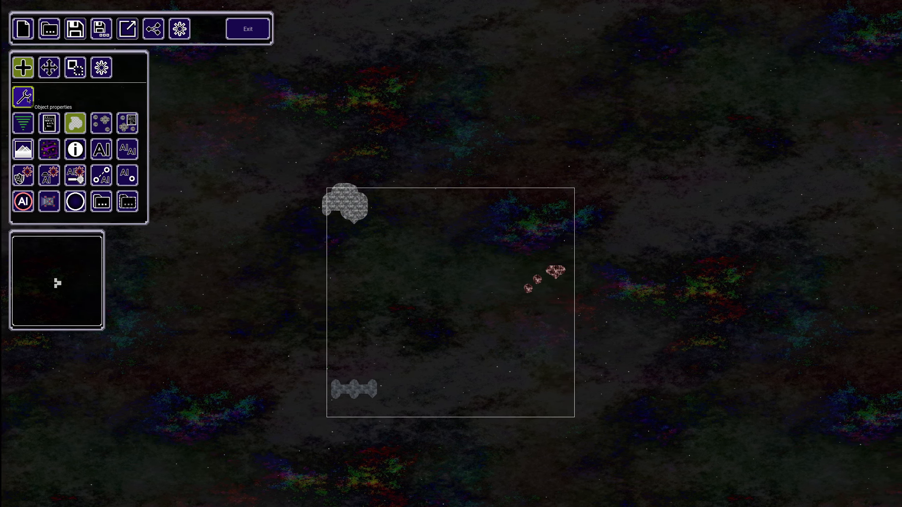
# - Set the asteroid's X and Y dimensions to 25 and place one large asteroid east of the small ones, near x92 y14
pyautogui.click(32, 101)
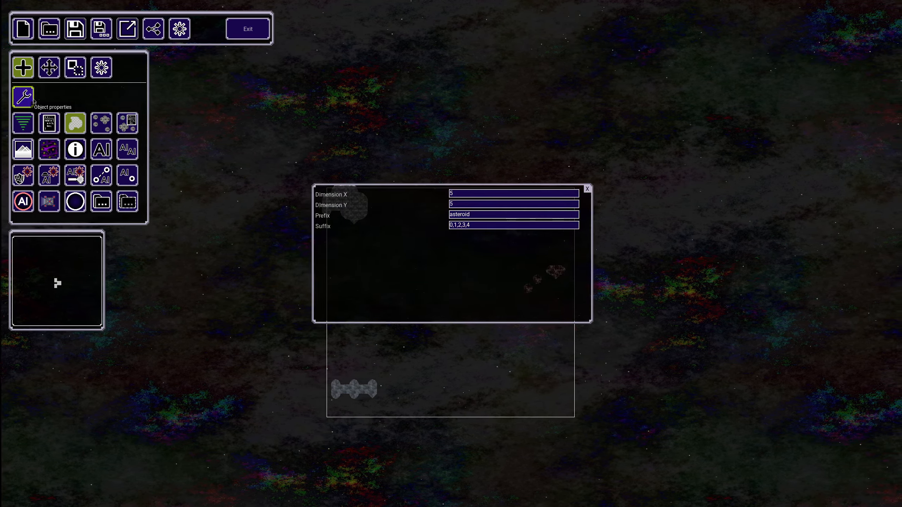
pyautogui.doubleClick(460, 192)
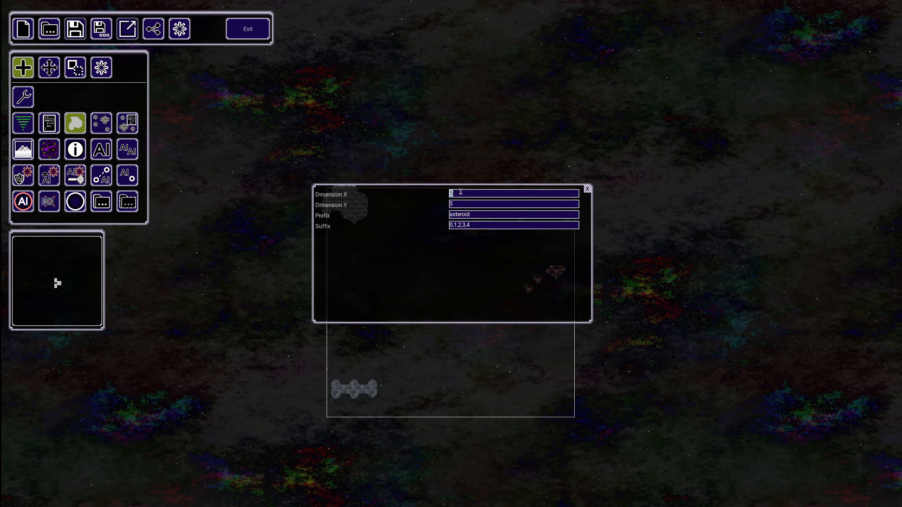
pyautogui.write('25')
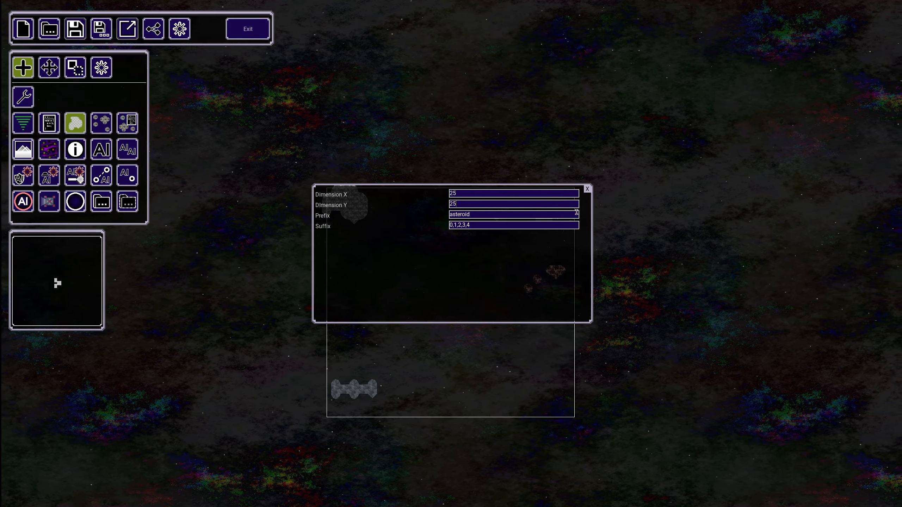
pyautogui.write('d')
pyautogui.click(576, 134)
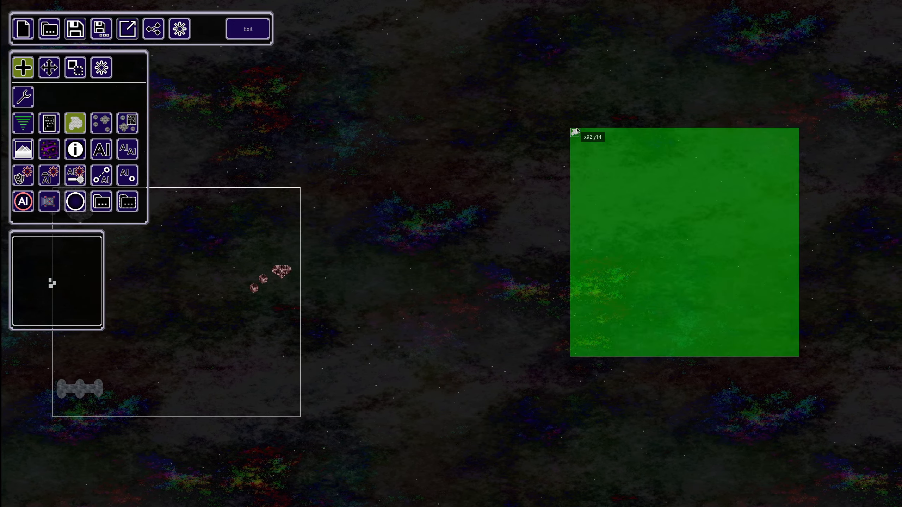
pyautogui.press('d')
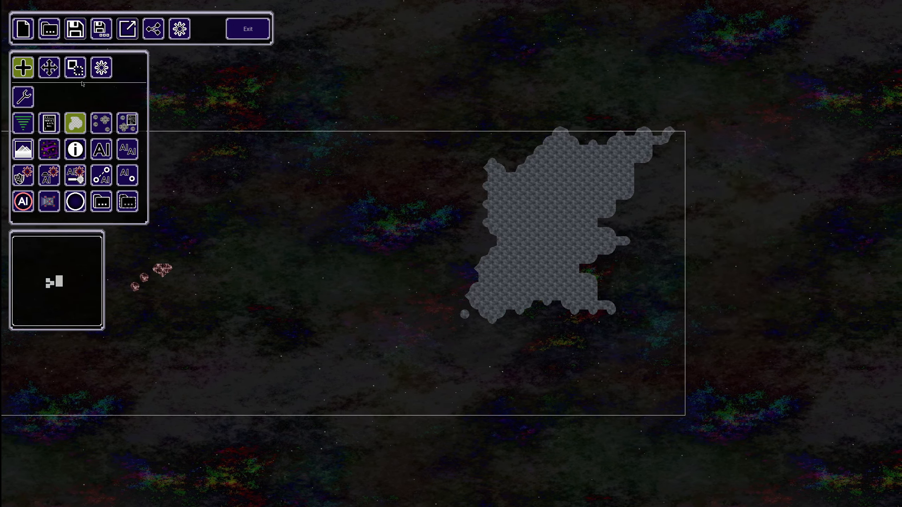
# - Review the asteroid's prefix and suffix properties and place a second 25 by 25 asteroid east of the first large one
pyautogui.click(23, 96)
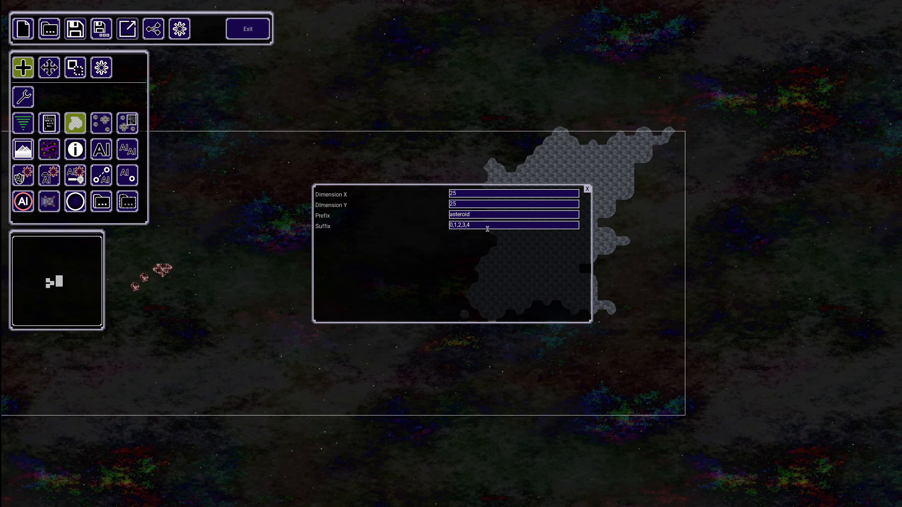
pyautogui.click(587, 189)
pyautogui.moveTo(757, 211); pyautogui.dragTo(376, 214, button='middle')
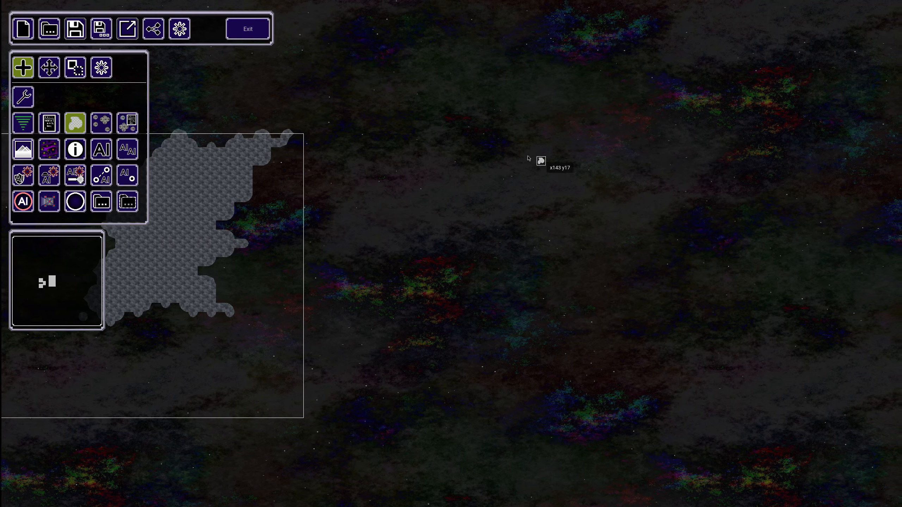
pyautogui.click(614, 242)
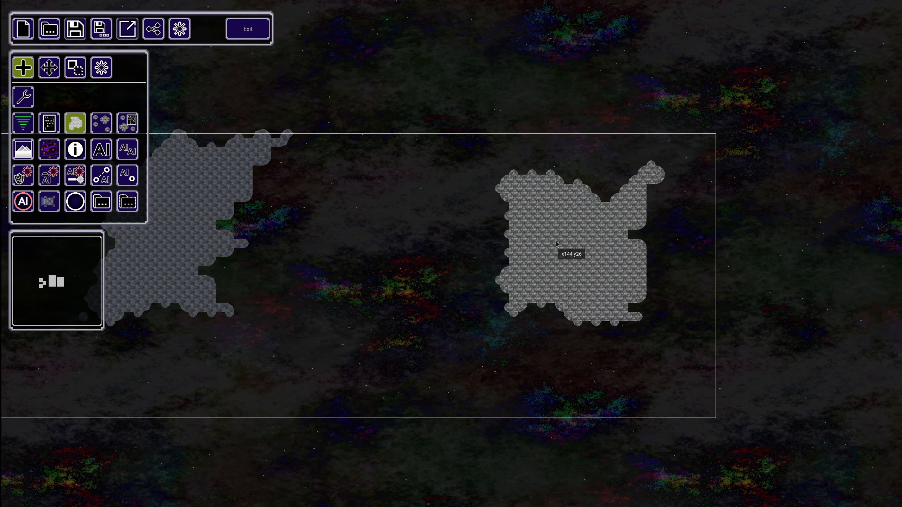
pyautogui.moveTo(450, 245); pyautogui.dragTo(489, 240, button='middle')
pyautogui.moveTo(458, 273); pyautogui.dragTo(573, 243, button='middle')
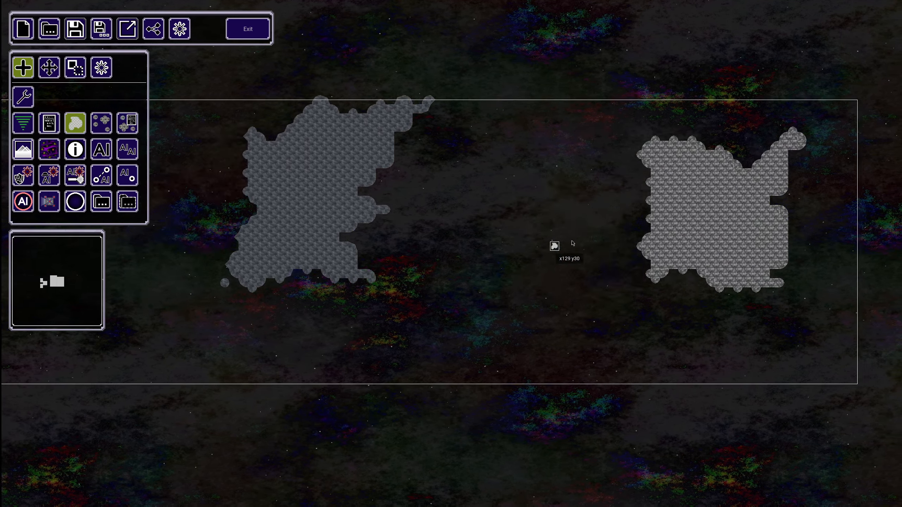
# - Remove the trailing entries from the asteroid's suffix list in its object properties
pyautogui.click(23, 97)
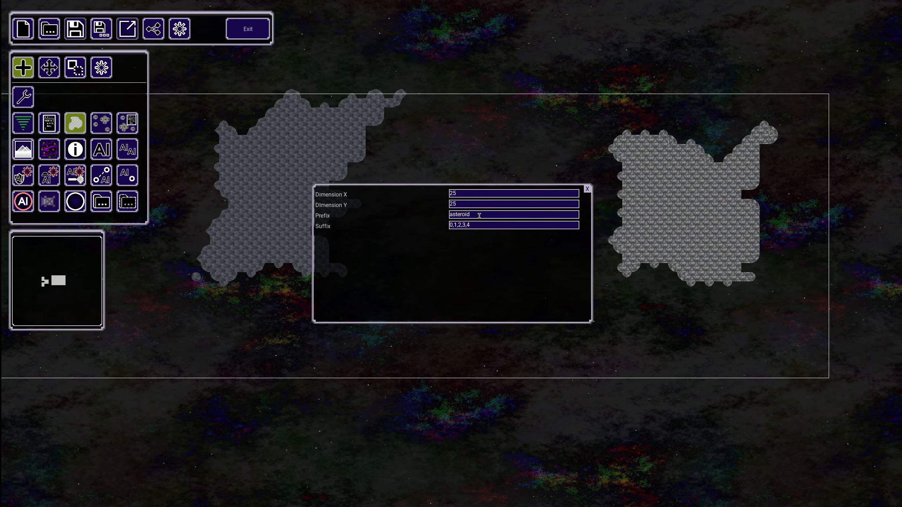
pyautogui.press('BackSpace')
pyautogui.press('BackSpace')
pyautogui.press('BackSpace')
pyautogui.press('BackSpace')
pyautogui.press('BackSpace')
pyautogui.press('BackSpace')
pyautogui.press('BackSpace')
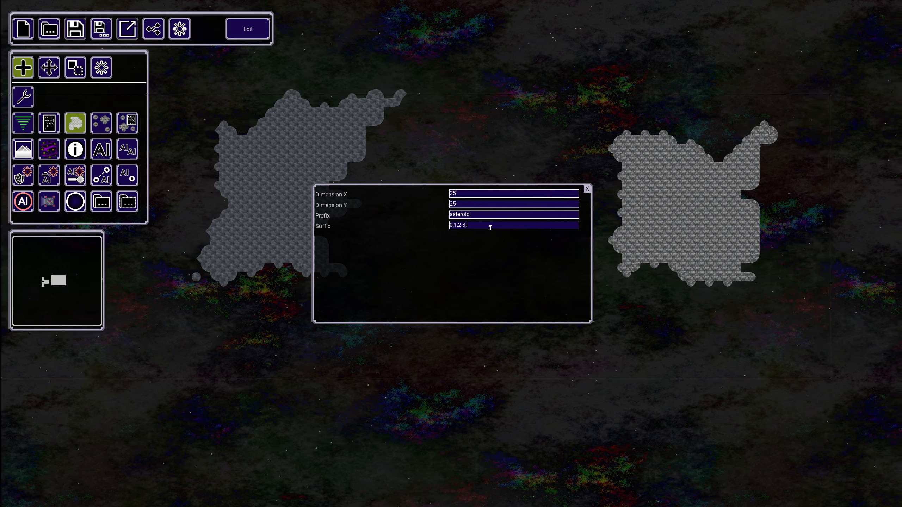
pyautogui.click(587, 189)
# - Place several 25 by 25 asteroids with the shortened suffix list in a row below the existing large asteroids
pyautogui.click(368, 212)
pyautogui.moveTo(670, 257); pyautogui.dragTo(443, 214, button='middle')
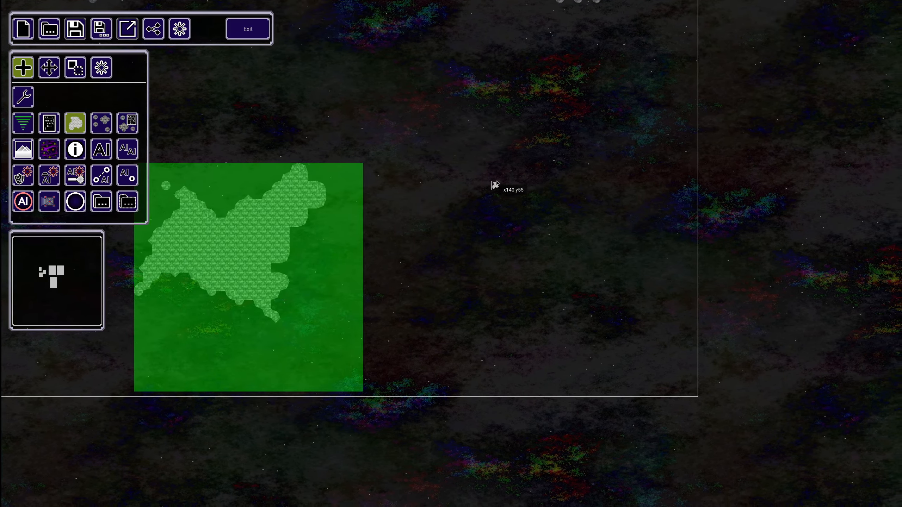
pyautogui.click(496, 186)
pyautogui.moveTo(715, 155); pyautogui.dragTo(505, 171, button='middle')
pyautogui.click(615, 202)
pyautogui.moveTo(387, 387); pyautogui.dragTo(645, 194, button='middle')
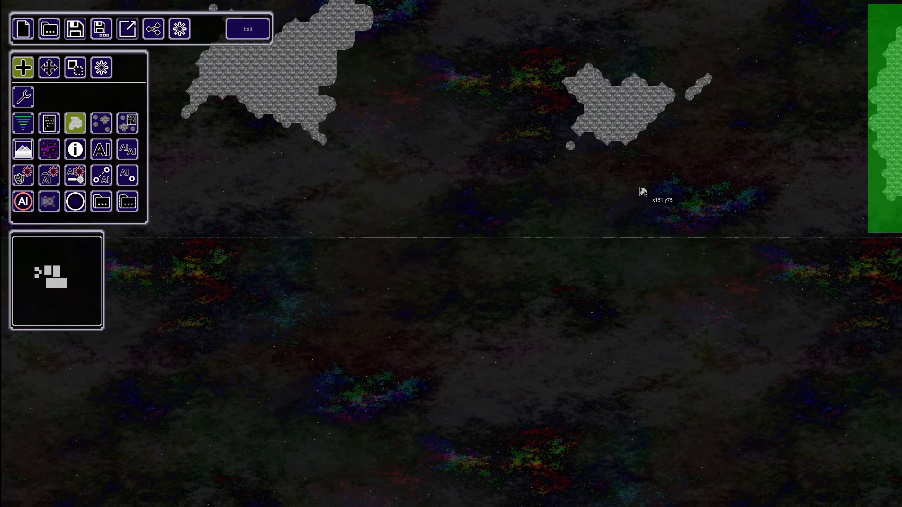
pyautogui.click(378, 228)
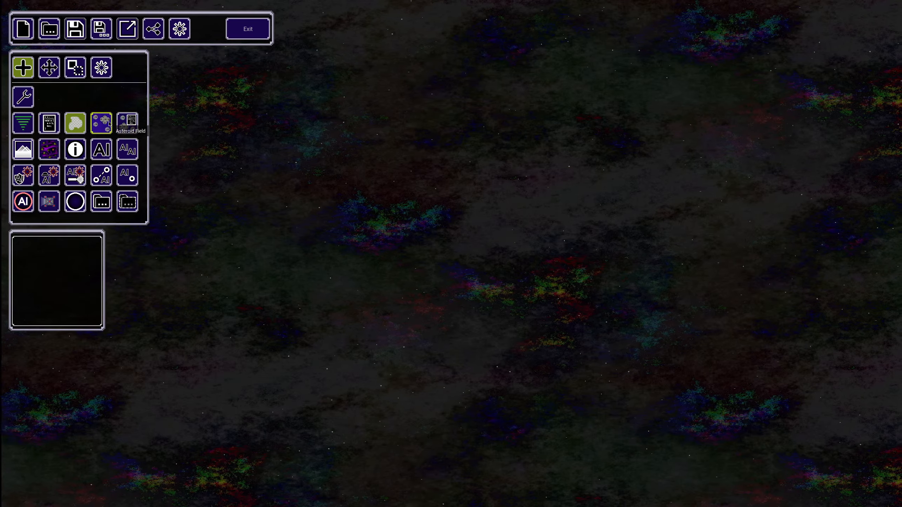
# - Choose the Asteroid Field object and set its Diameter X and Diameter Y to 400
pyautogui.click(102, 125)
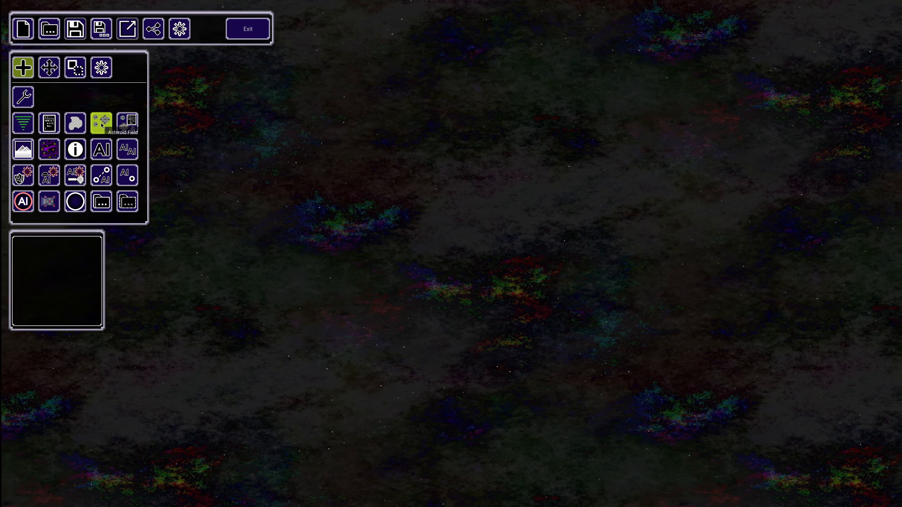
pyautogui.click(22, 101)
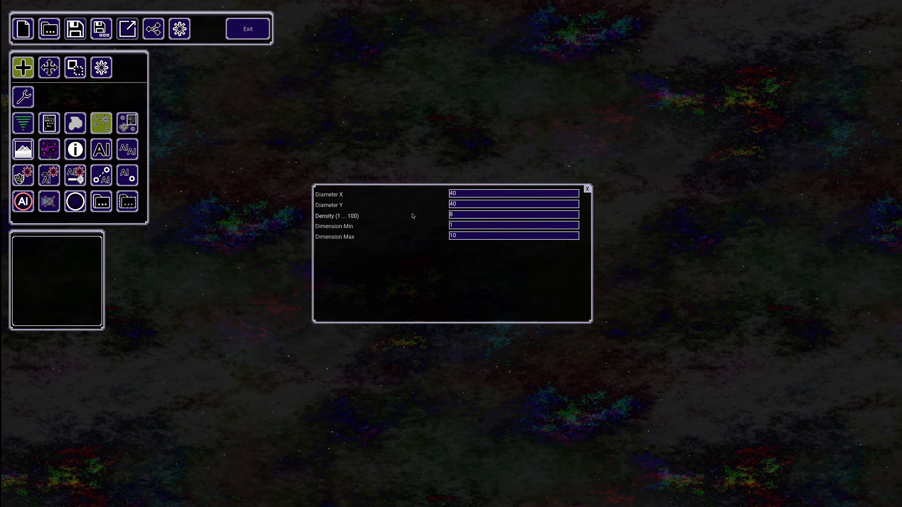
pyautogui.click(471, 195)
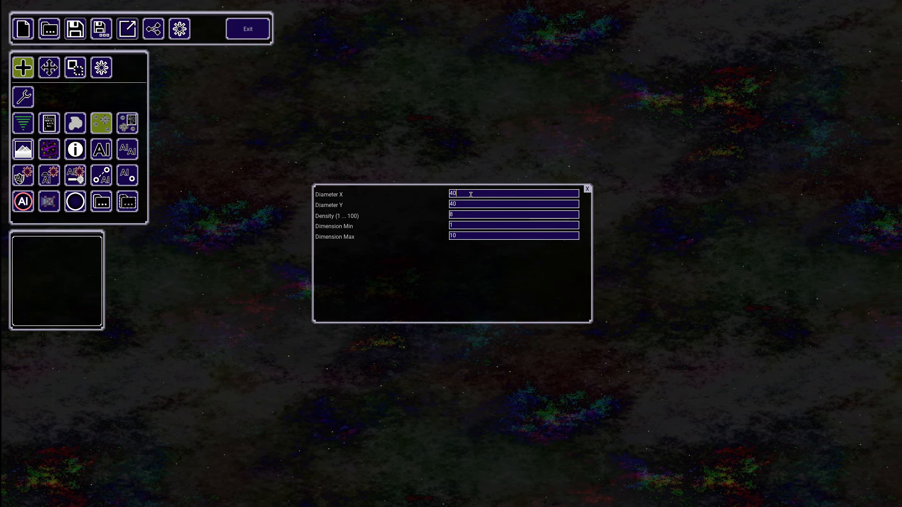
pyautogui.write('0')
pyautogui.click(474, 205)
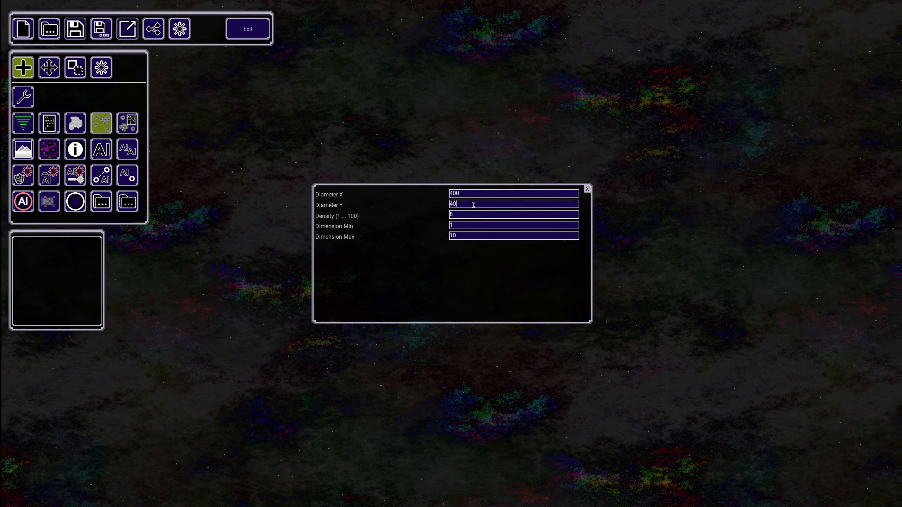
pyautogui.write('0')
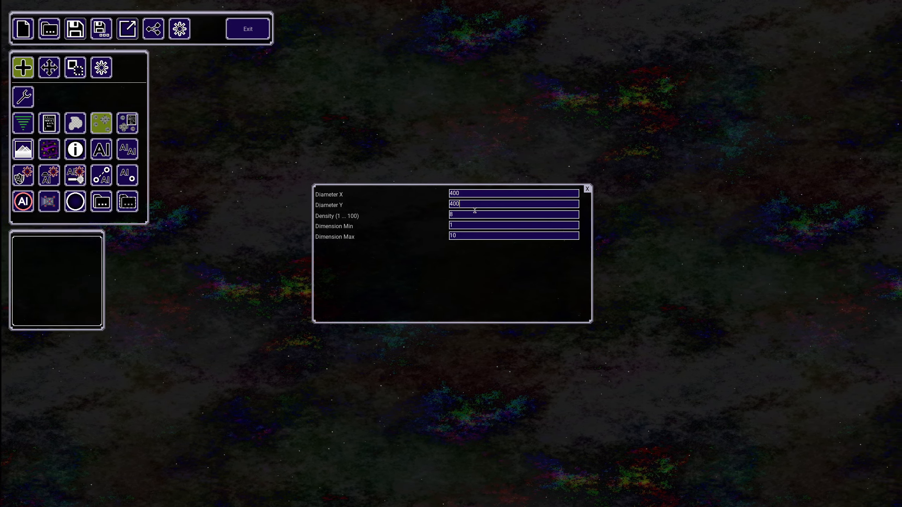
# - Set the asteroid field's density to 3 and maximum dimension to 30, and place the field on the map
pyautogui.press('Tab')
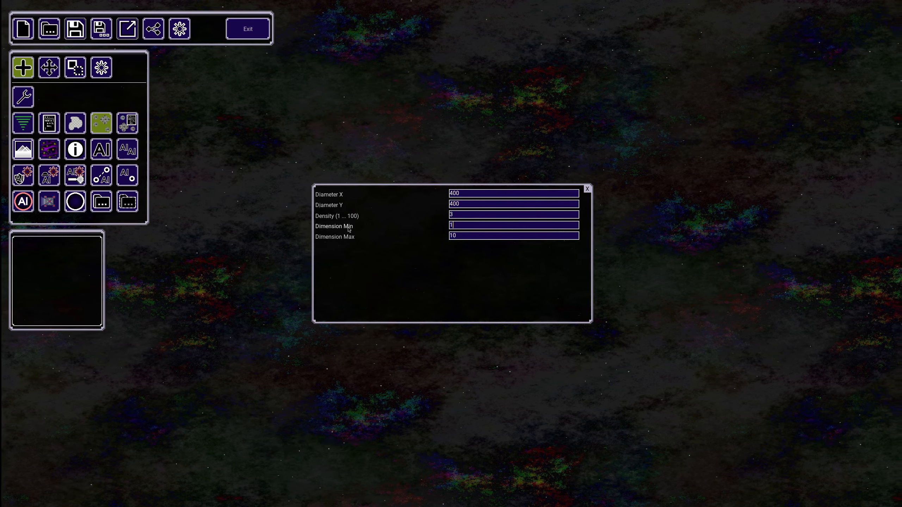
pyautogui.doubleClick(469, 236)
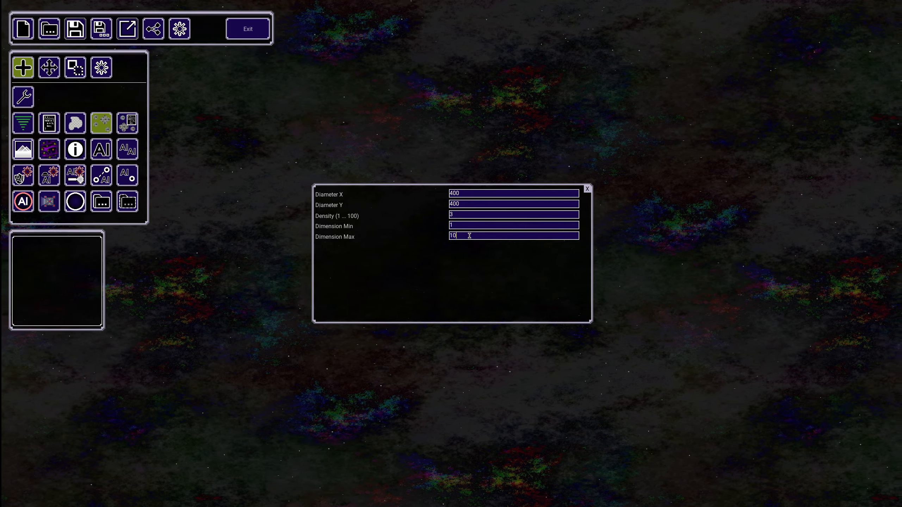
pyautogui.write('30')
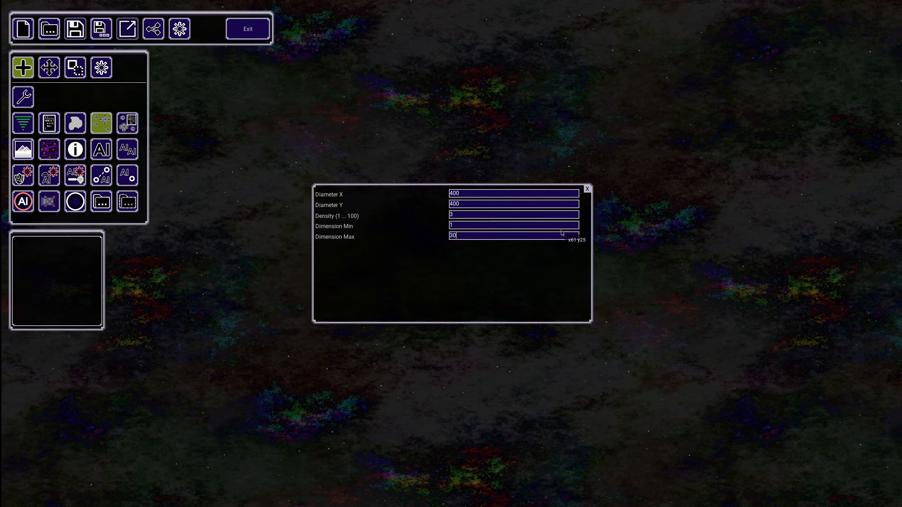
pyautogui.click(587, 189)
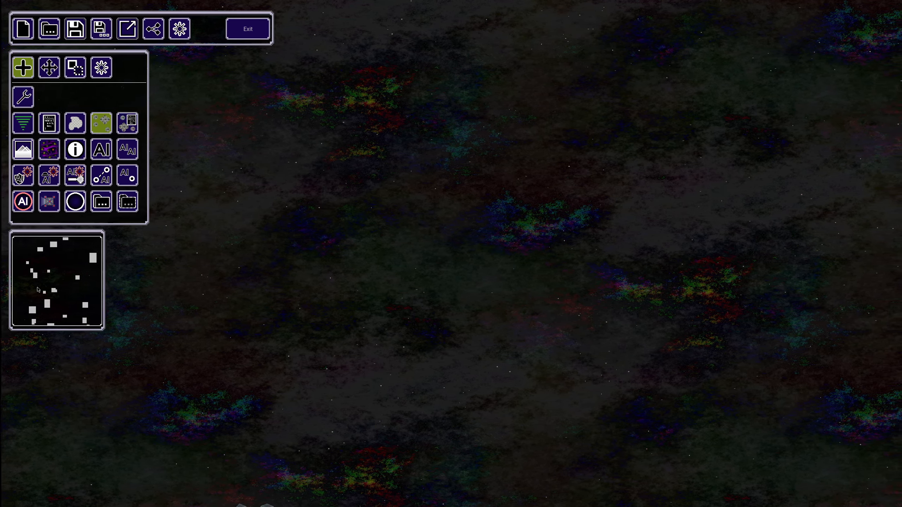
# - Examine the spread and sizes of the generated asteroids across the field, out to the map's edge
pyautogui.moveTo(323, 390); pyautogui.dragTo(395, 107, button='middle')
pyautogui.moveTo(239, 138); pyautogui.dragTo(610, 51, button='middle')
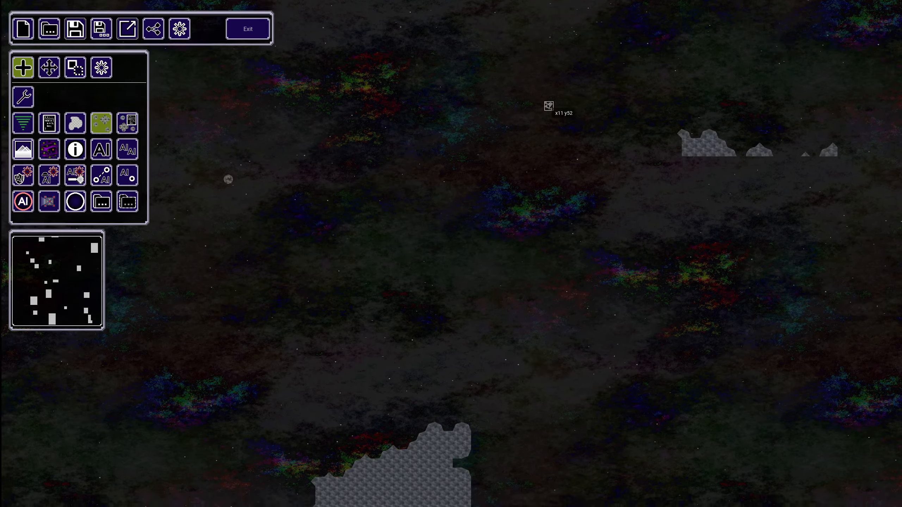
pyautogui.moveTo(515, 445); pyautogui.dragTo(478, 33, button='middle')
pyautogui.moveTo(622, 376); pyautogui.dragTo(561, 225, button='middle')
pyautogui.moveTo(563, 331); pyautogui.dragTo(544, 118, button='middle')
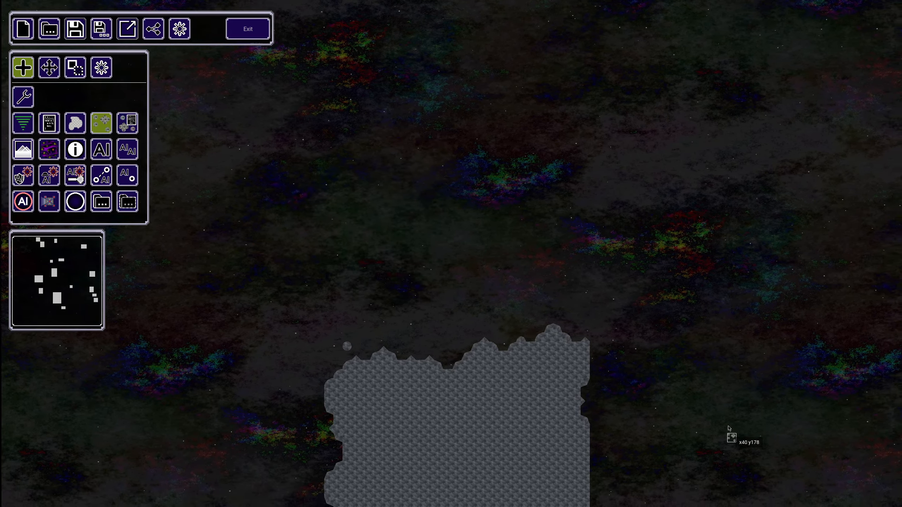
pyautogui.moveTo(731, 435); pyautogui.dragTo(490, 22, button='middle')
pyautogui.moveTo(764, 263); pyautogui.dragTo(177, 305, button='middle')
pyautogui.moveTo(693, 202); pyautogui.dragTo(162, 208, button='middle')
pyautogui.moveTo(618, 85); pyautogui.dragTo(203, 379, button='middle')
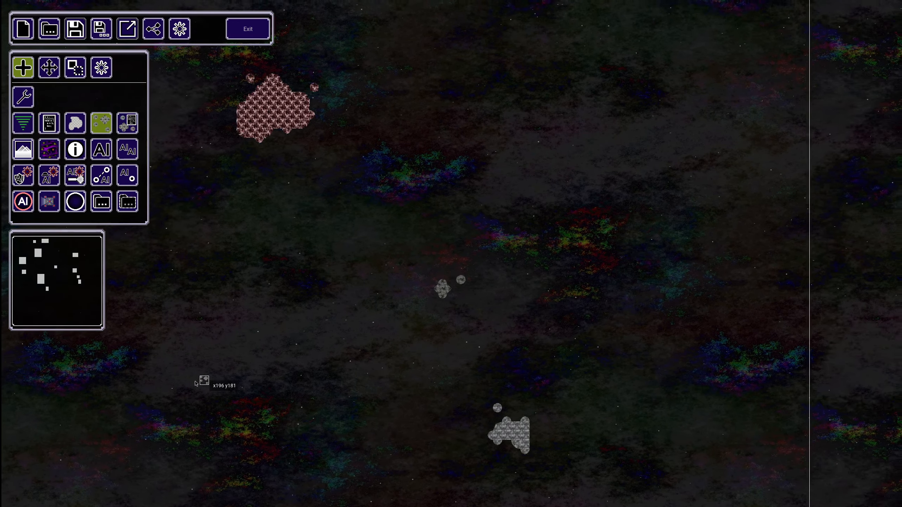
pyautogui.moveTo(470, 160); pyautogui.dragTo(487, 391, button='middle')
pyautogui.moveTo(477, 99); pyautogui.dragTo(565, 291, button='middle')
# - Place an asteroid scenario scripting entity near x40 y23 and open its properties
pyautogui.click(125, 127)
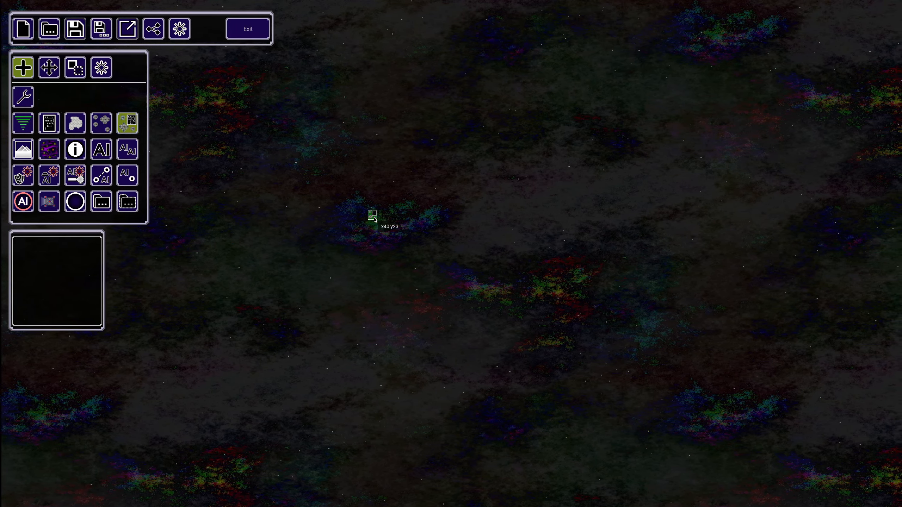
pyautogui.click(104, 71)
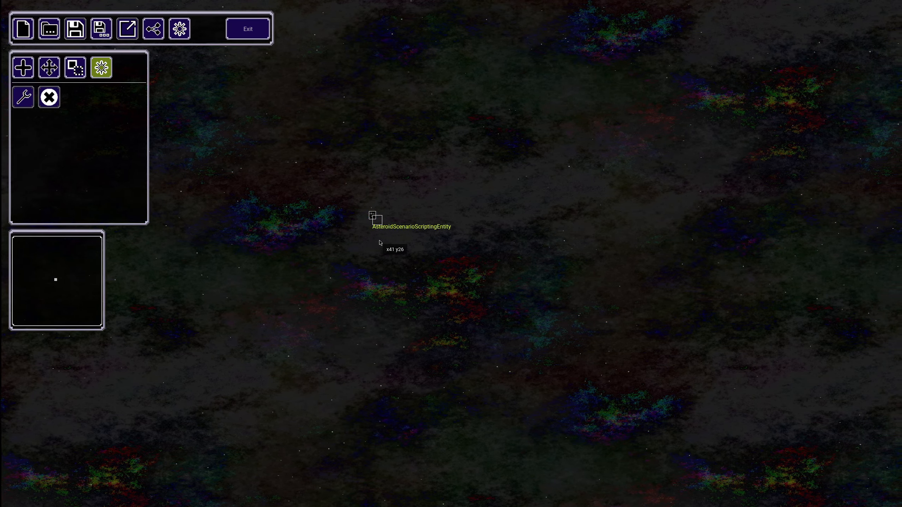
pyautogui.doubleClick(372, 215)
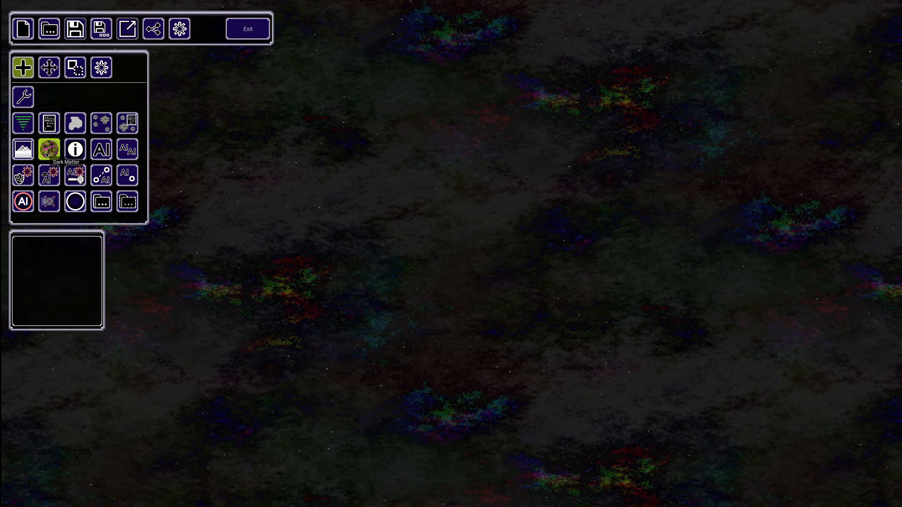
# - Review the Dark Matter placement settings and place a 15 by 15 dark matter object near x36 y19
pyautogui.click(24, 102)
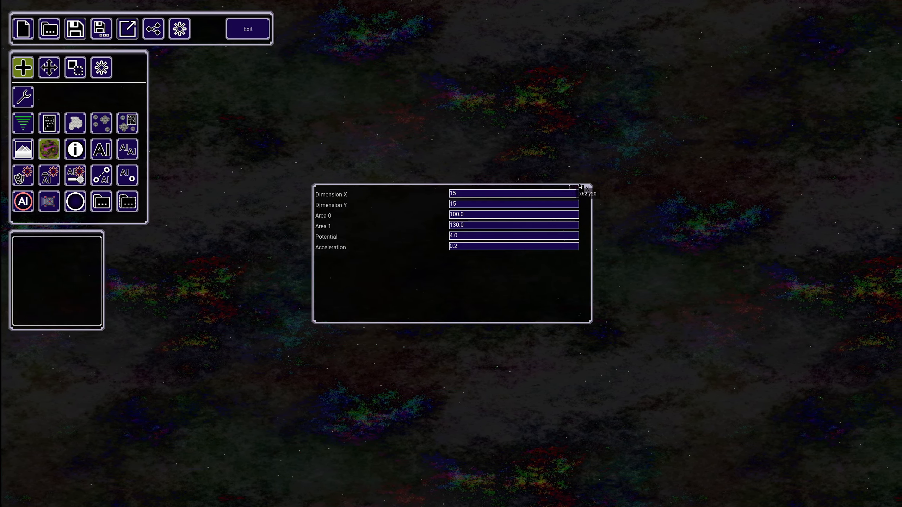
pyautogui.click(588, 190)
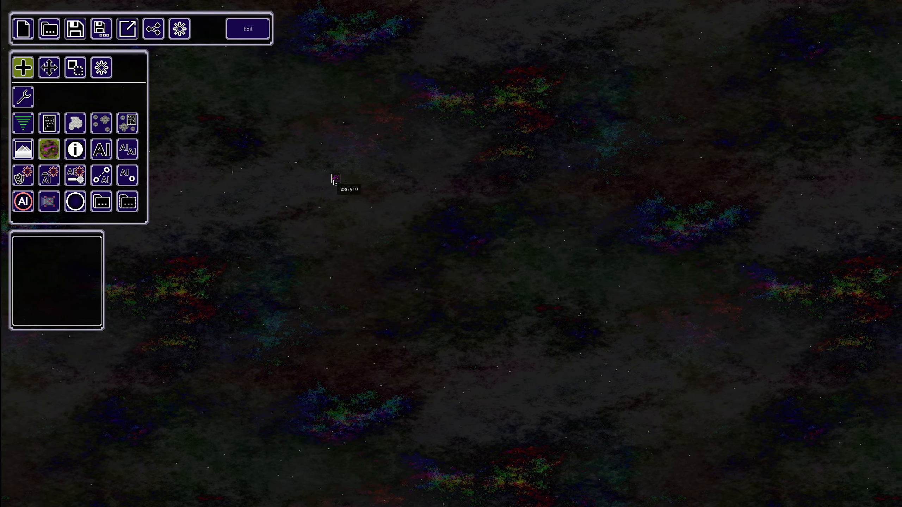
pyautogui.click(335, 178)
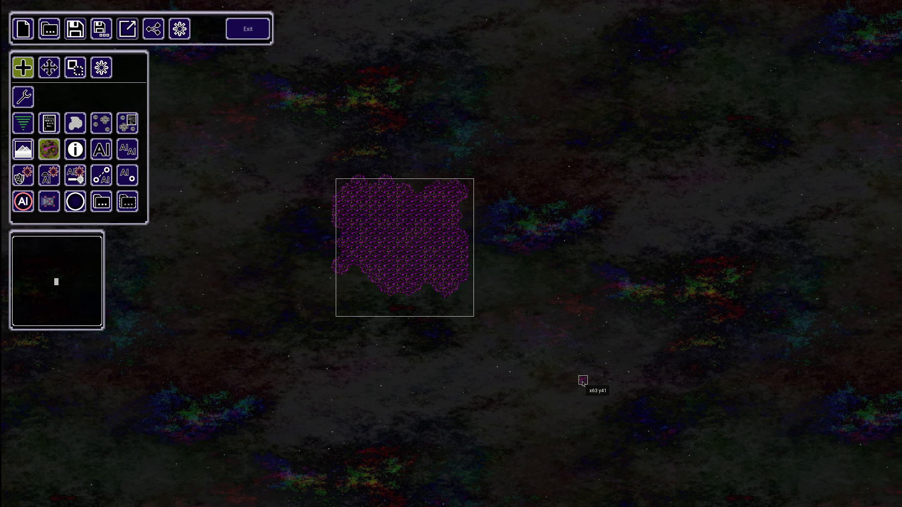
# - Open the placed dark matter's properties and examine the Area 0 and Area 1 boundary circles around it
pyautogui.click(101, 67)
pyautogui.click(401, 239)
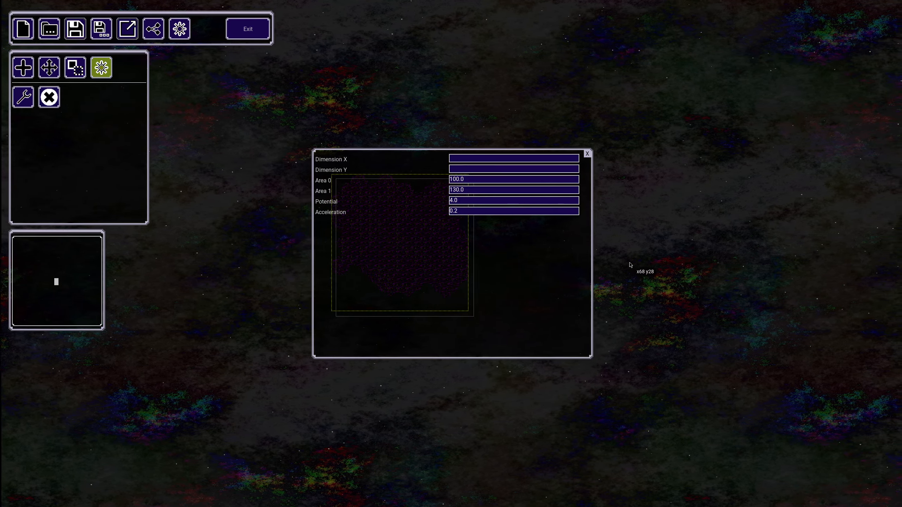
pyautogui.moveTo(631, 265); pyautogui.dragTo(494, 265, button='middle')
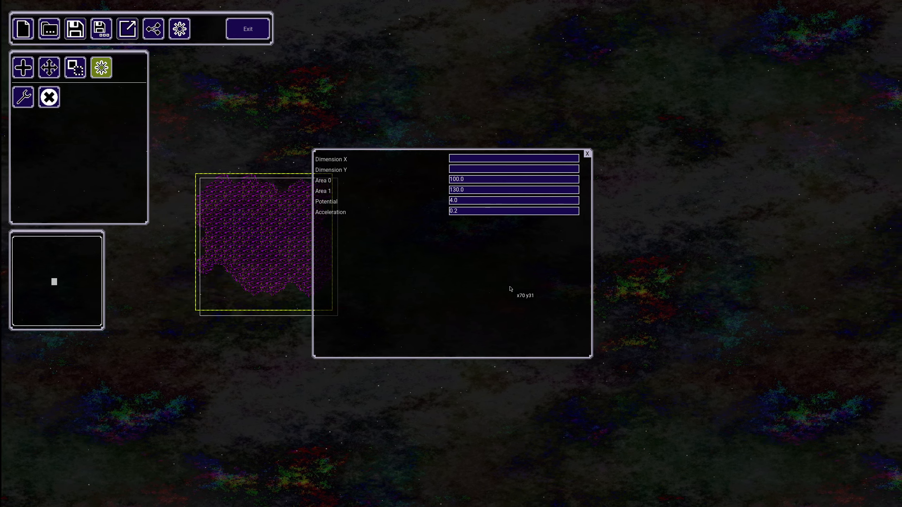
pyautogui.moveTo(753, 383); pyautogui.dragTo(213, 312, button='middle')
pyautogui.moveTo(208, 257); pyautogui.dragTo(723, 321, button='middle')
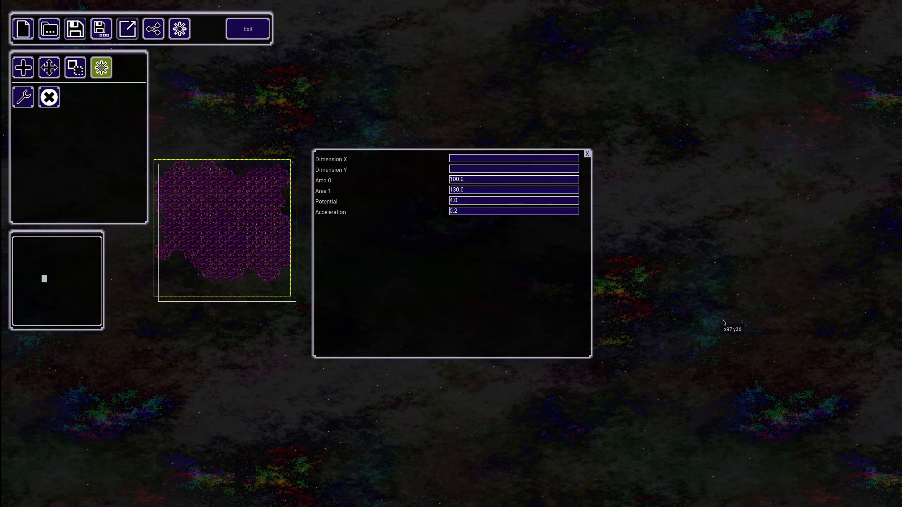
pyautogui.moveTo(598, 329); pyautogui.dragTo(175, 294, button='middle')
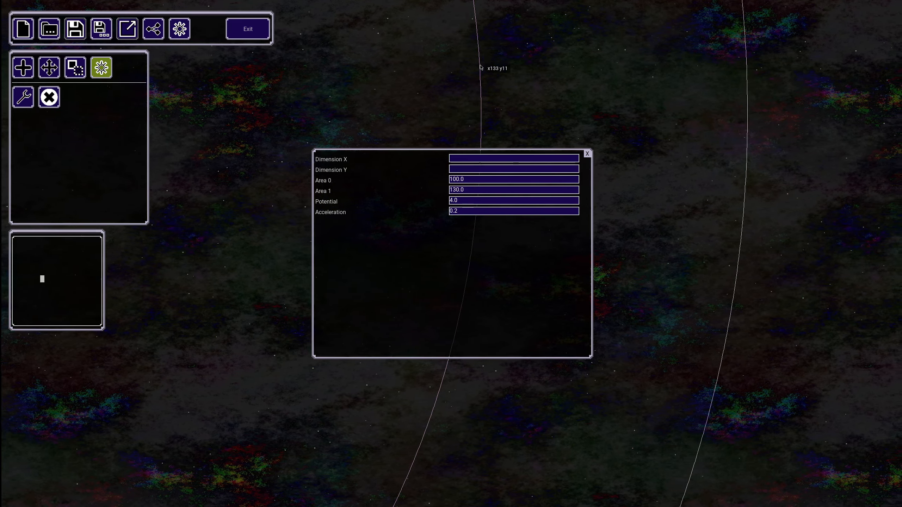
pyautogui.moveTo(493, 53); pyautogui.dragTo(616, 386, button='middle')
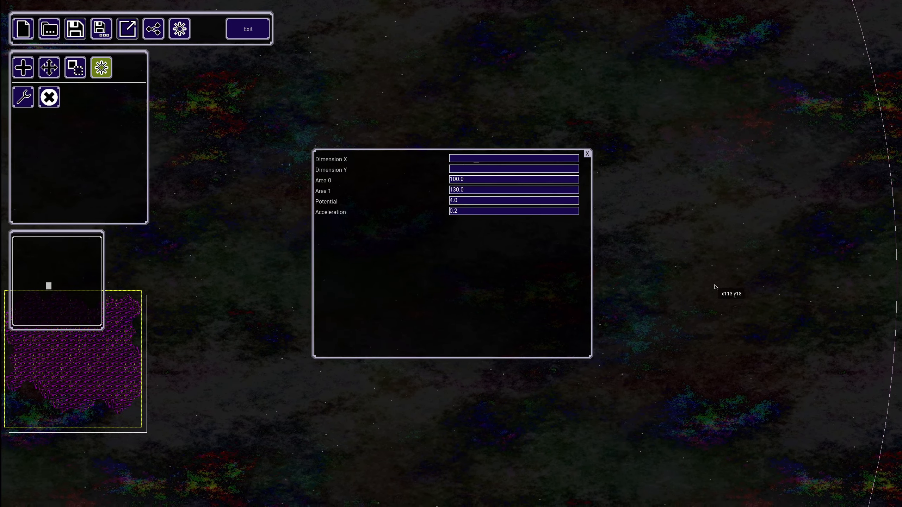
pyautogui.moveTo(197, 315); pyautogui.dragTo(520, 326, button='middle')
pyautogui.moveTo(693, 298); pyautogui.dragTo(137, 416, button='middle')
pyautogui.moveTo(608, 370); pyautogui.dragTo(488, 312, button='middle')
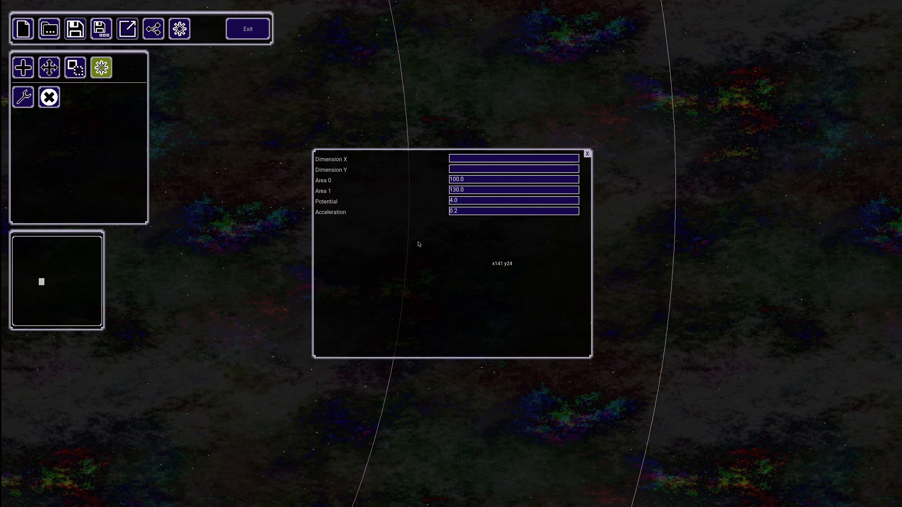
pyautogui.moveTo(177, 338); pyautogui.dragTo(651, 298, button='middle')
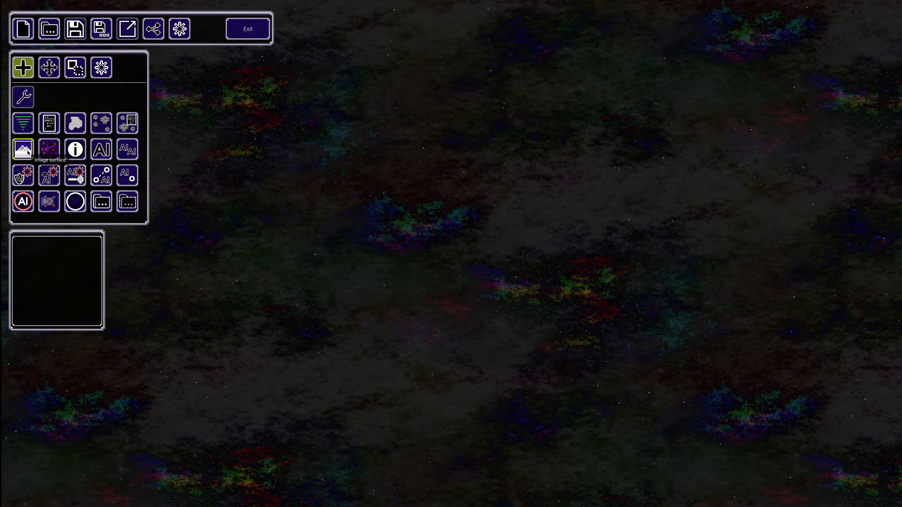
# - Place an image surface on the map and set its tileset name to obj_rift.png
pyautogui.click(23, 150)
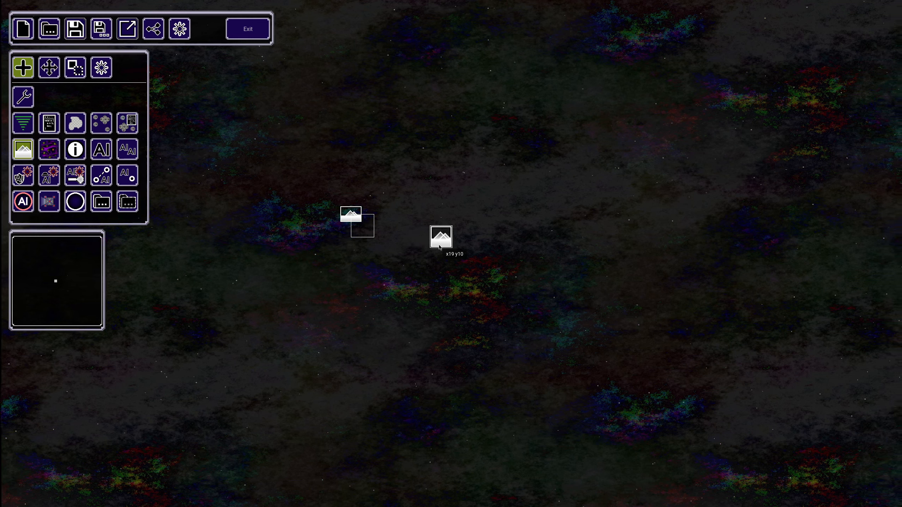
pyautogui.click(103, 72)
pyautogui.click(350, 211)
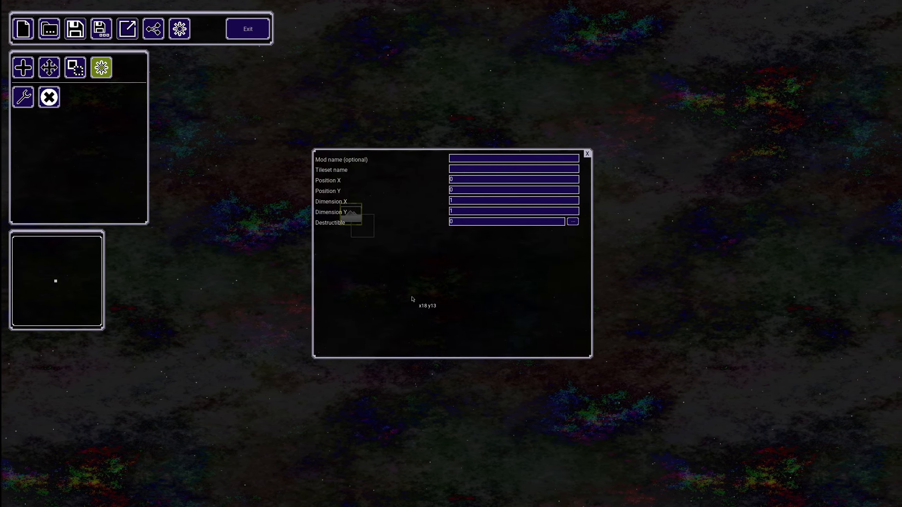
pyautogui.click(475, 170)
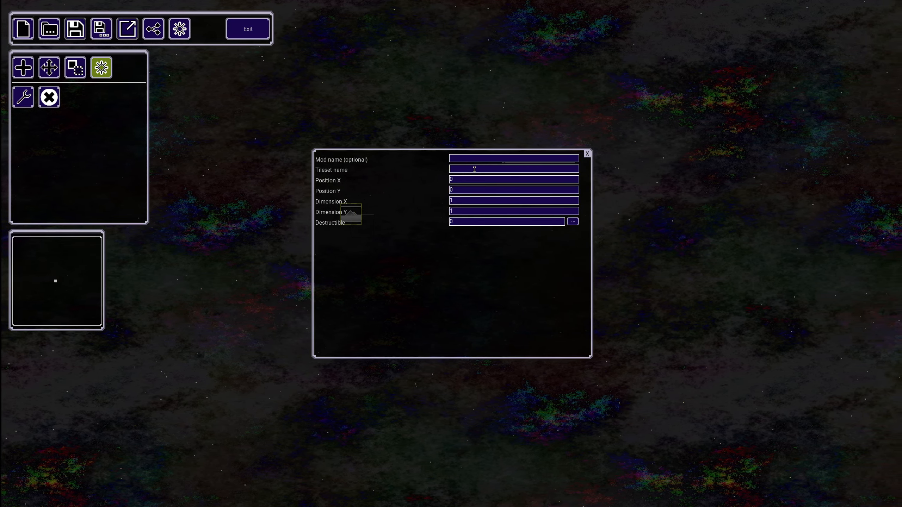
pyautogui.write('obj_rift.p')
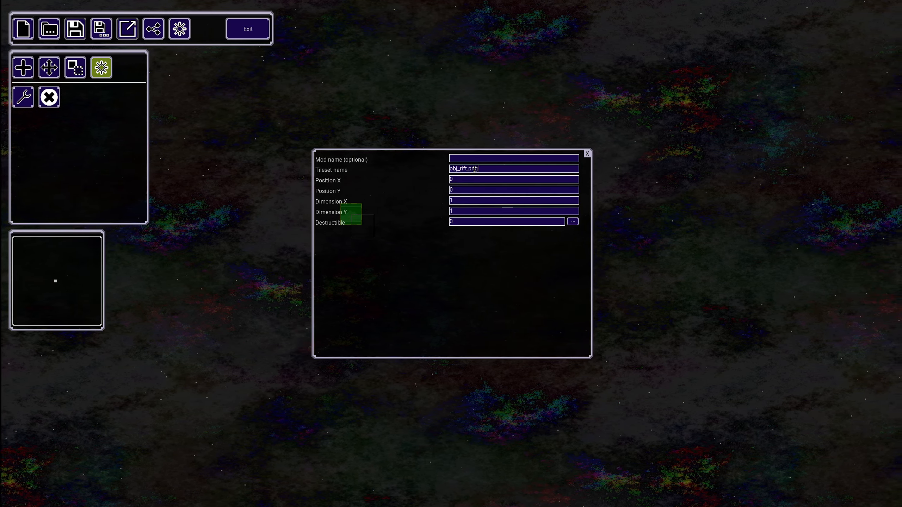
pyautogui.write('ng')
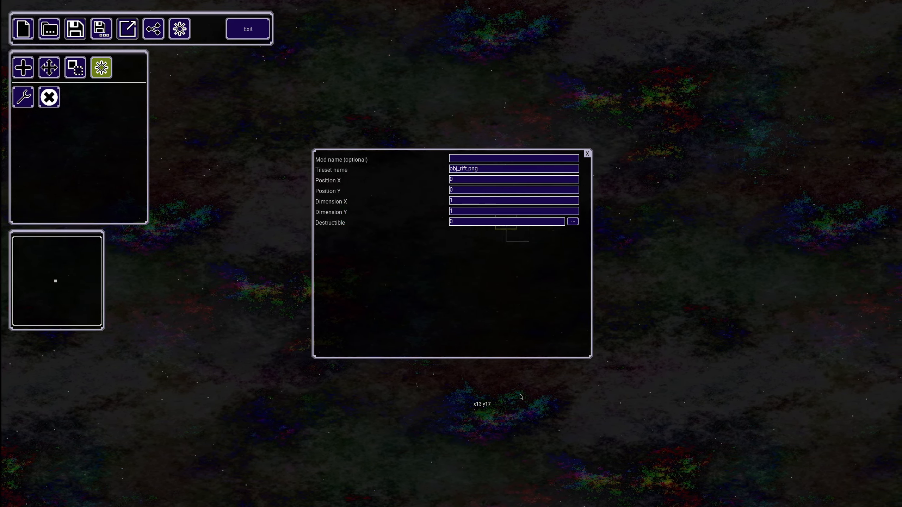
# - Set the image surface's Dimension X and Dimension Y to 12
pyautogui.moveTo(520, 397); pyautogui.dragTo(583, 347, button='middle')
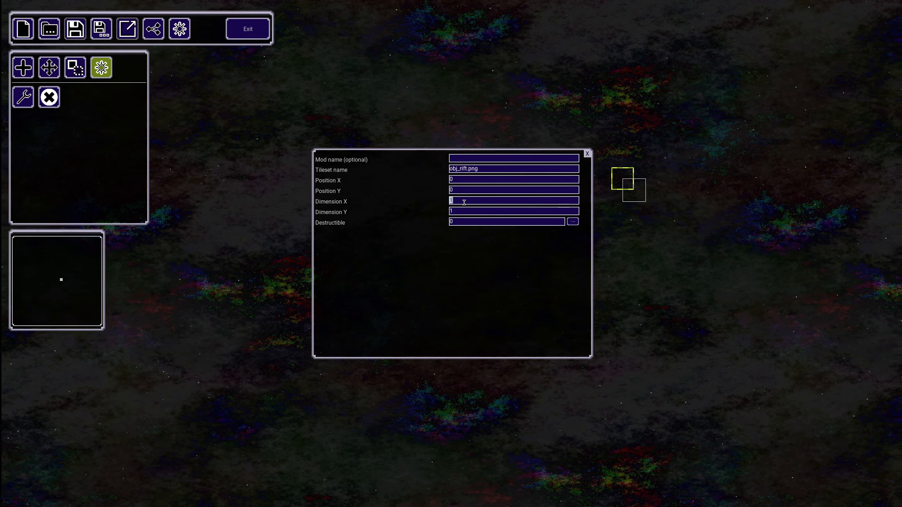
pyautogui.write('12')
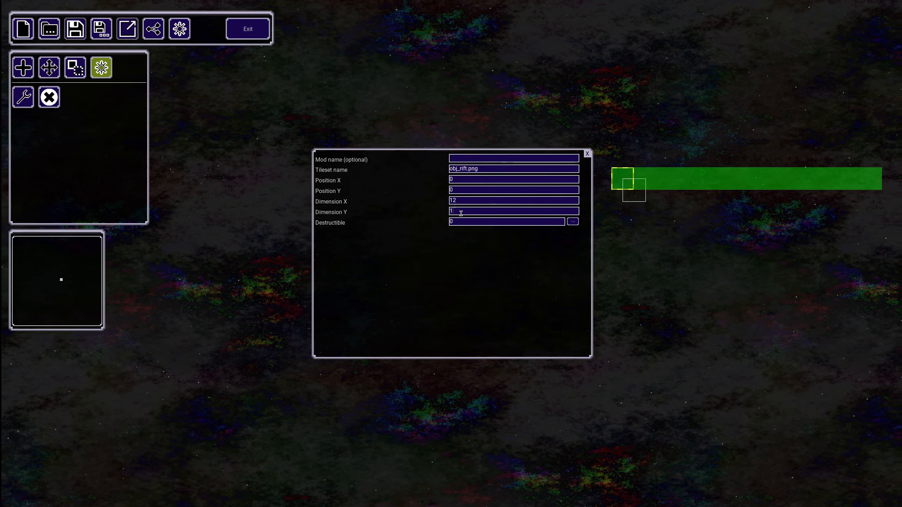
pyautogui.press('Tab')
pyautogui.write('12')
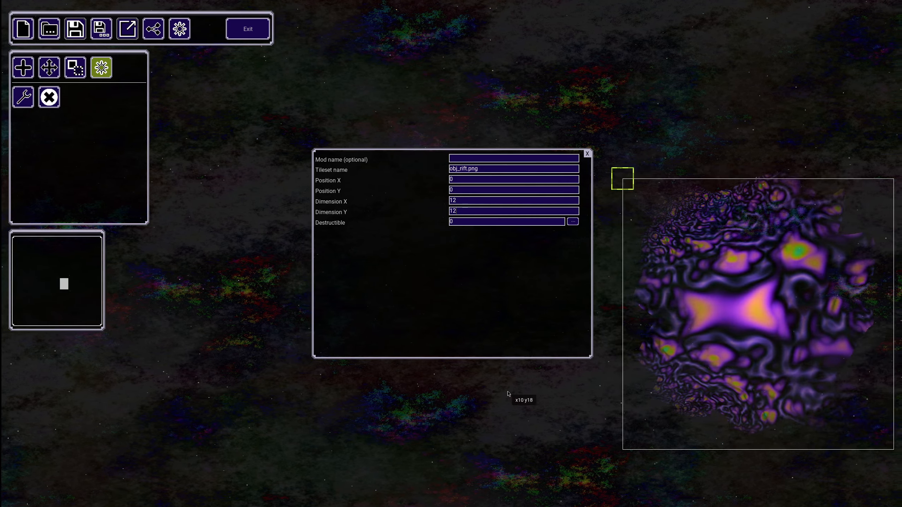
# - Set the image surface's Destructible option to 1
pyautogui.click(573, 221)
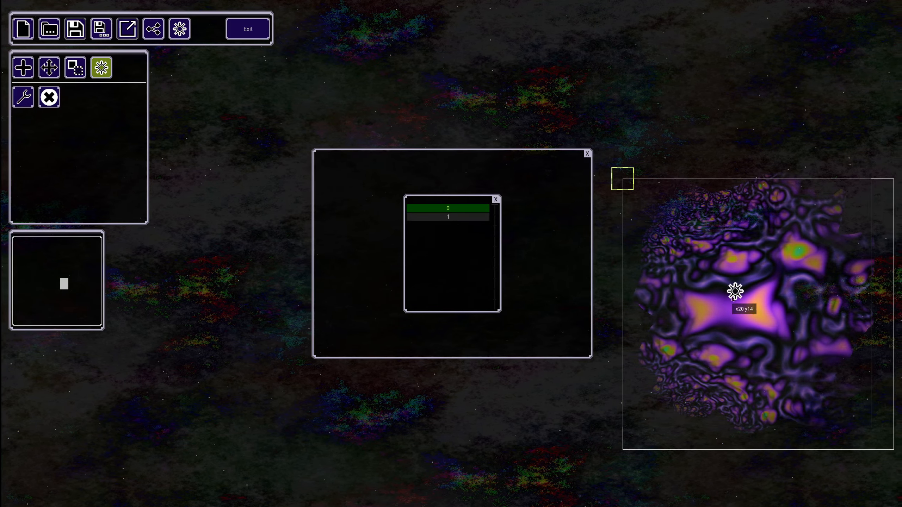
pyautogui.click(453, 217)
pyautogui.click(496, 200)
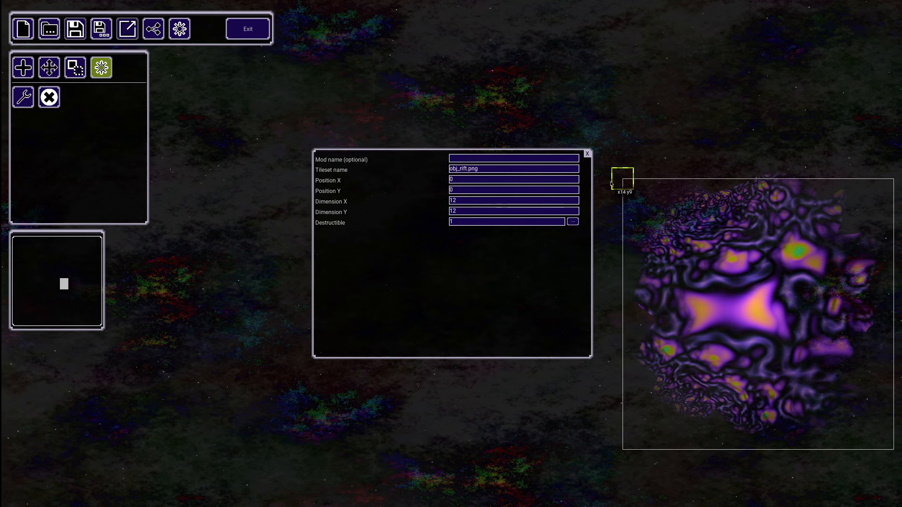
# - Close the image surface's properties, then place a mine on the map and open its properties
pyautogui.click(587, 154)
pyautogui.moveTo(522, 177); pyautogui.dragTo(242, 137, button='middle')
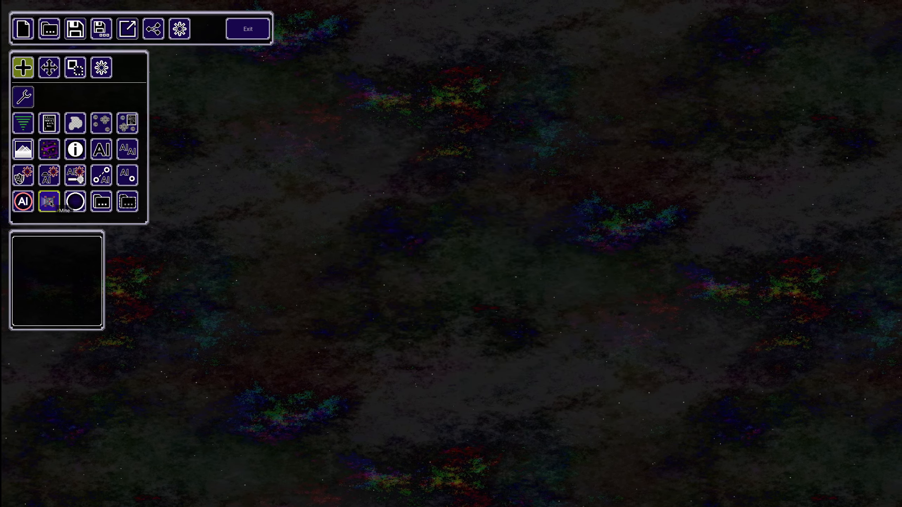
pyautogui.click(50, 203)
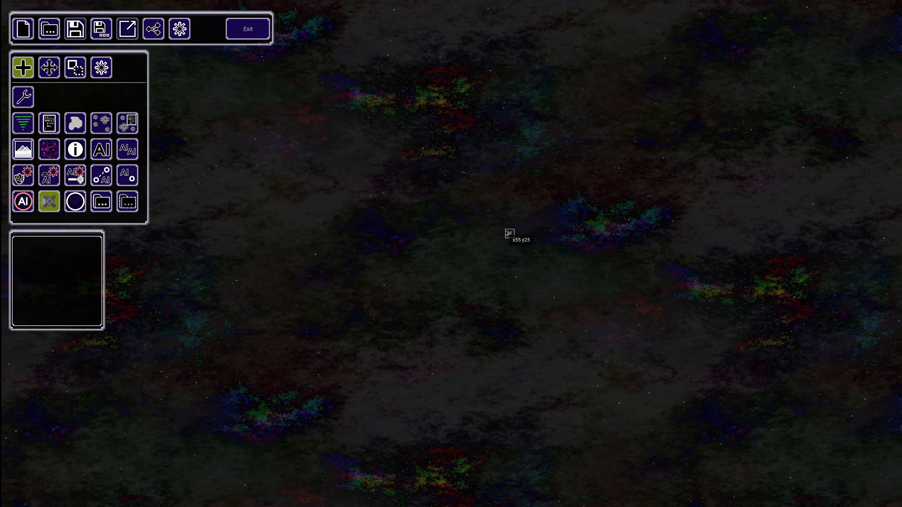
pyautogui.click(414, 223)
pyautogui.scroll(3, 426, 218)
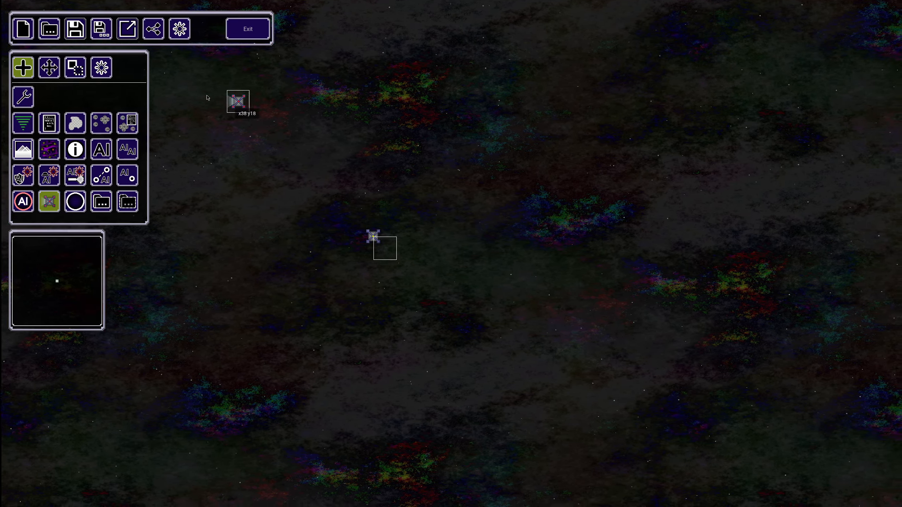
pyautogui.click(107, 70)
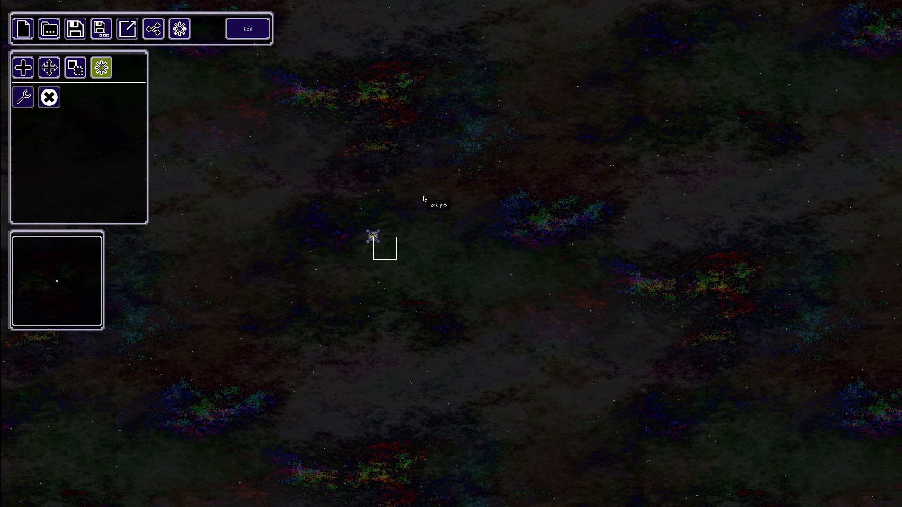
pyautogui.click(374, 237)
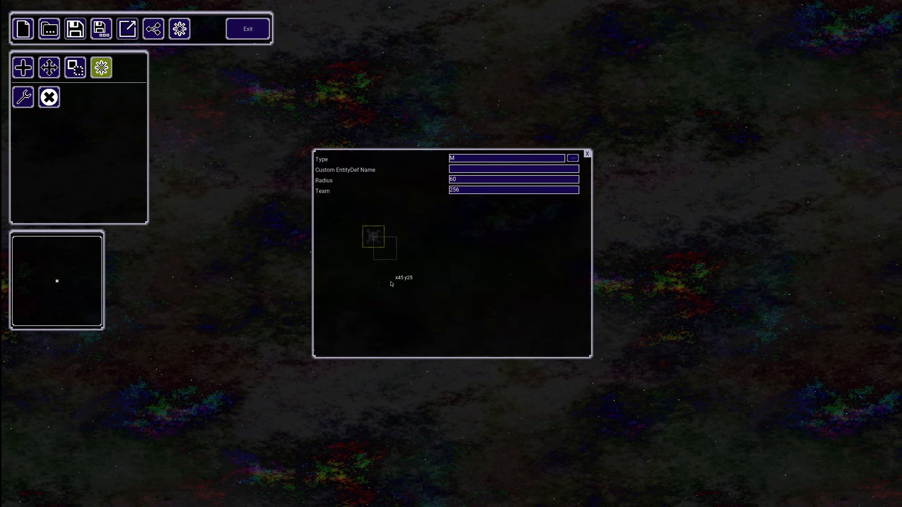
# - Try type S for the placed mine and set its Type to L
pyautogui.moveTo(677, 309); pyautogui.dragTo(533, 297, button='middle')
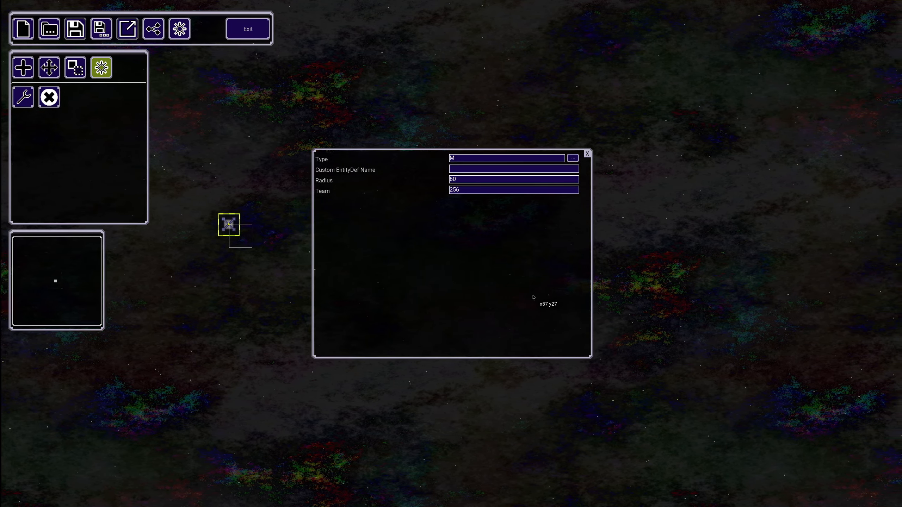
pyautogui.click(576, 158)
pyautogui.click(461, 209)
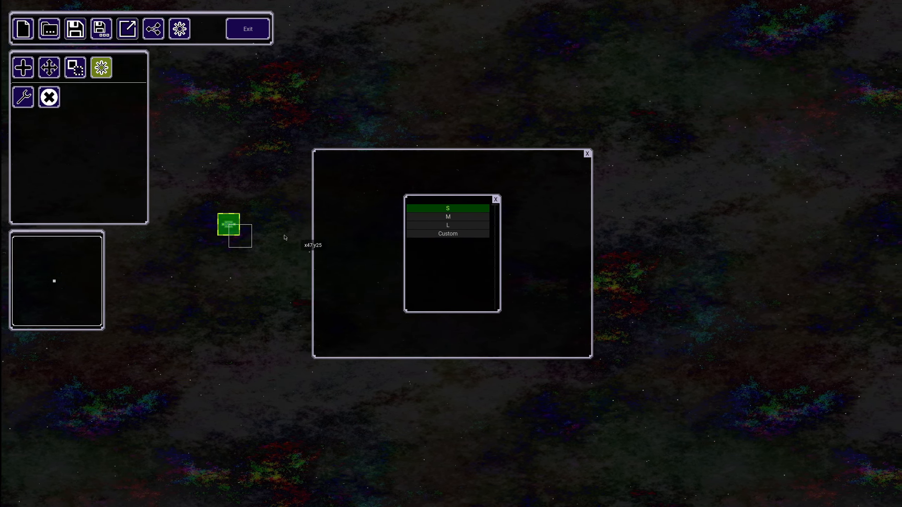
pyautogui.click(454, 225)
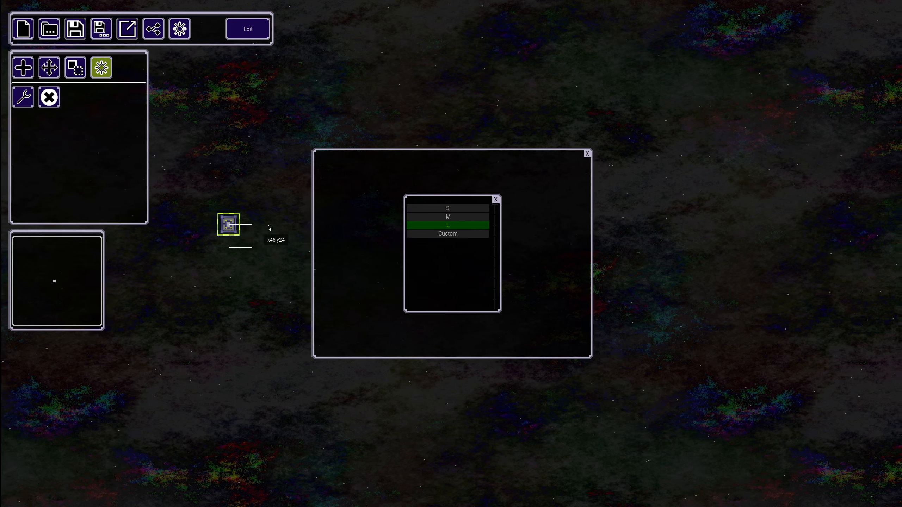
pyautogui.click(496, 199)
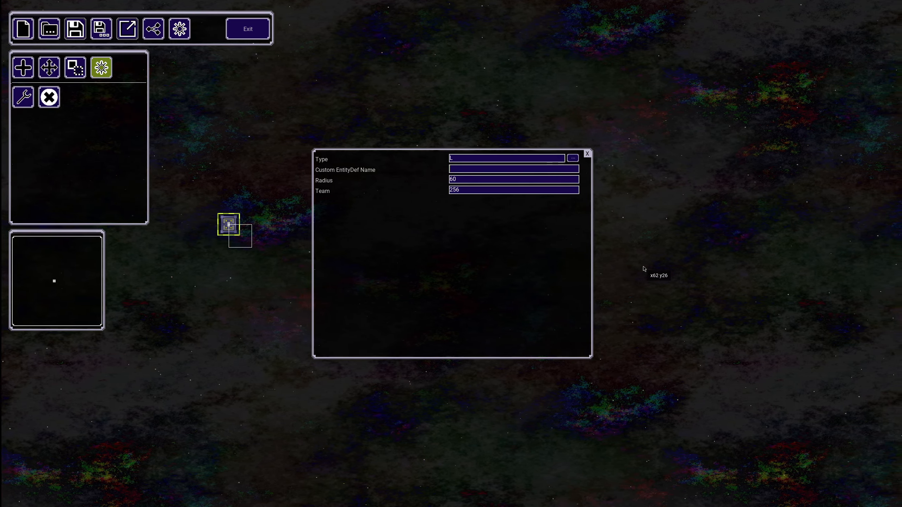
# - Inspect the radius circle around the mine and set the mine's Team to 2
pyautogui.scroll(-5, 461, 403)
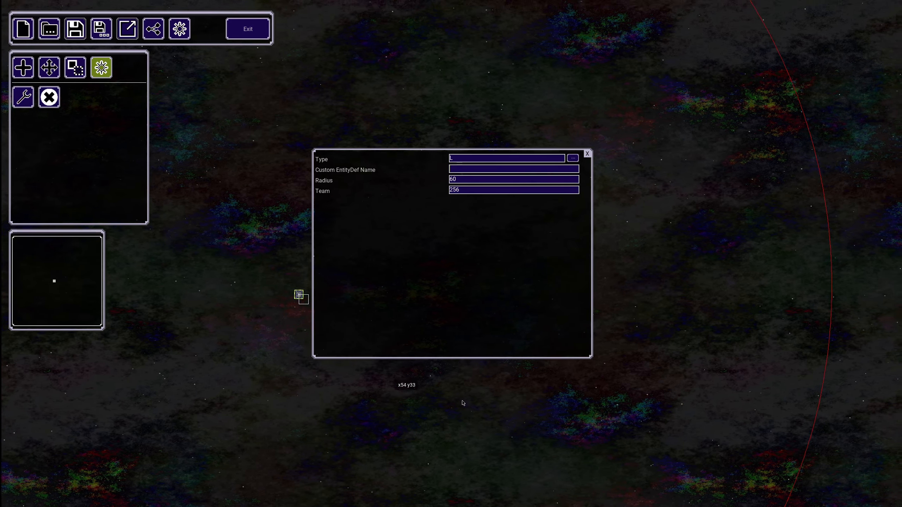
pyautogui.moveTo(289, 350); pyautogui.dragTo(256, 338, button='middle')
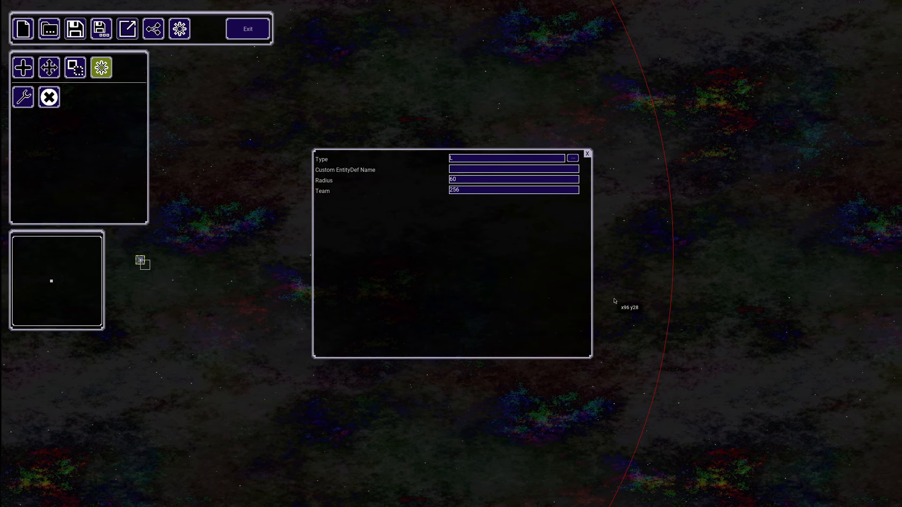
pyautogui.moveTo(224, 301); pyautogui.dragTo(543, 316, button='middle')
pyautogui.moveTo(776, 376); pyautogui.dragTo(421, 289, button='middle')
pyautogui.moveTo(247, 226); pyautogui.dragTo(276, 281, button='middle')
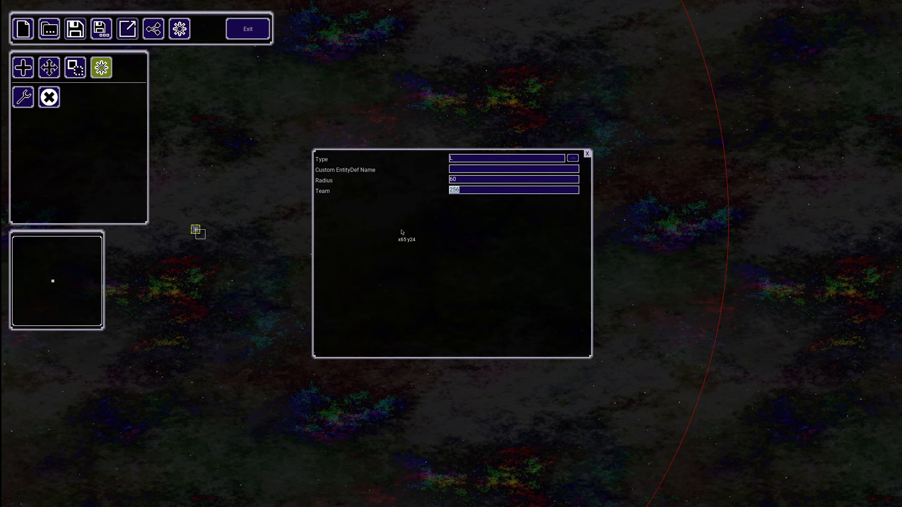
pyautogui.press('BackSpace')
pyautogui.write('2')
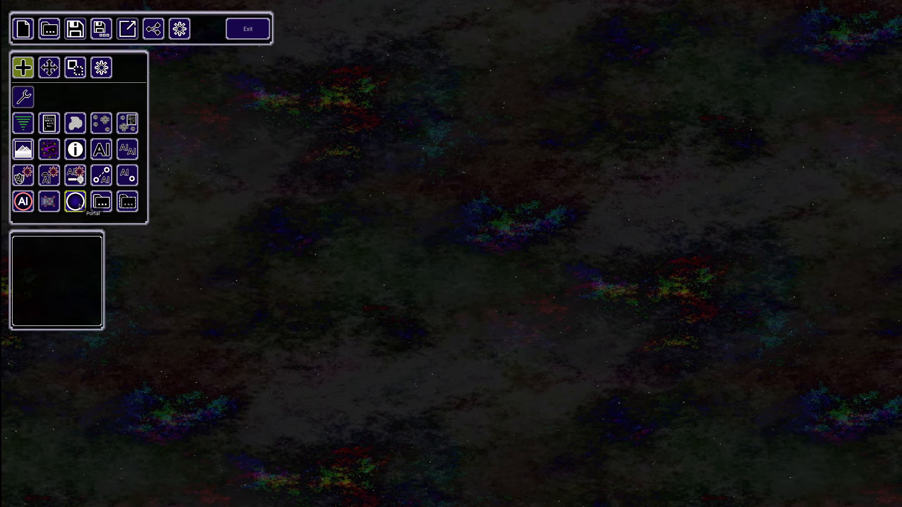
# - Place a portal on the empty map and open its properties
pyautogui.click(76, 202)
pyautogui.click(346, 221)
pyautogui.moveTo(195, 375); pyautogui.dragTo(517, 242, button='middle')
pyautogui.moveTo(399, 286); pyautogui.dragTo(300, 297, button='middle')
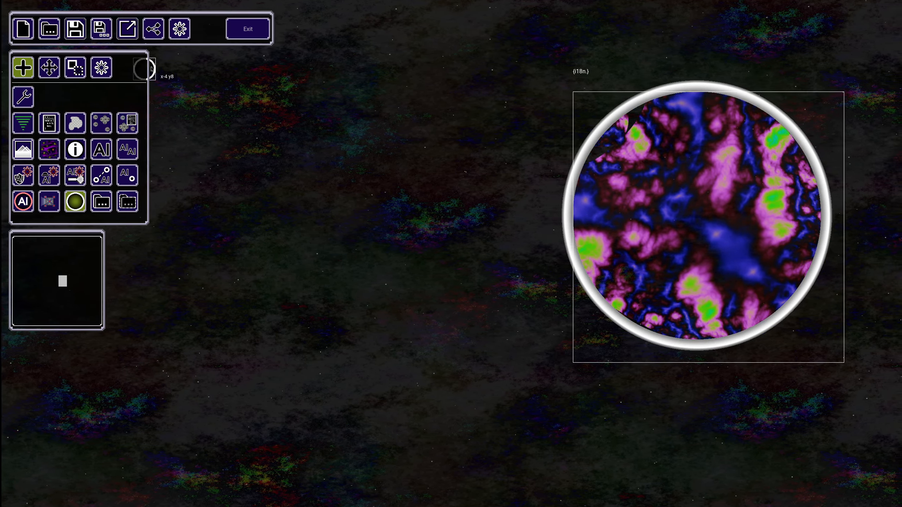
pyautogui.click(101, 68)
pyautogui.click(650, 155)
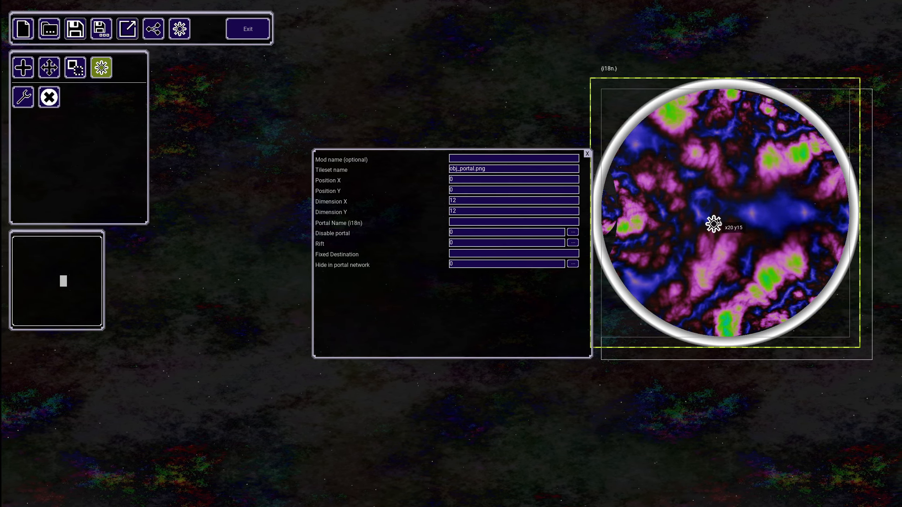
# - Set the portal's Disable portal and Rift options to 1
pyautogui.click(472, 223)
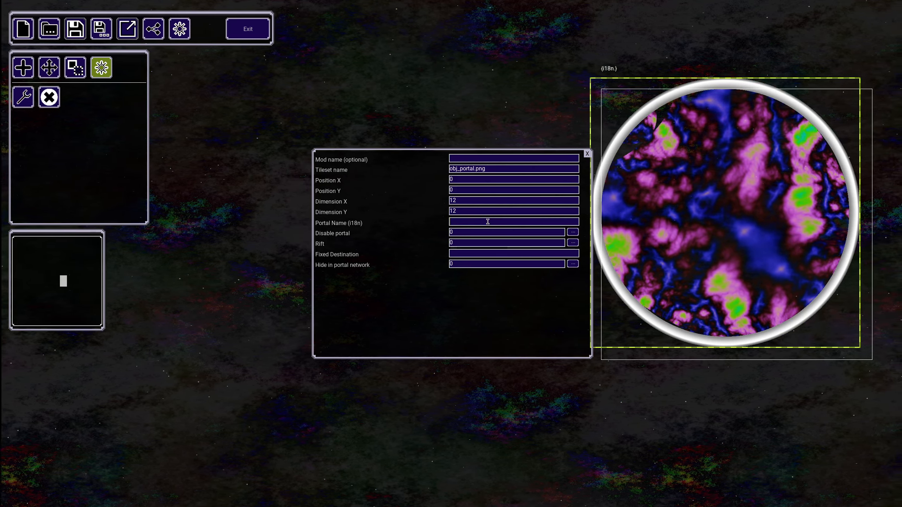
pyautogui.click(573, 241)
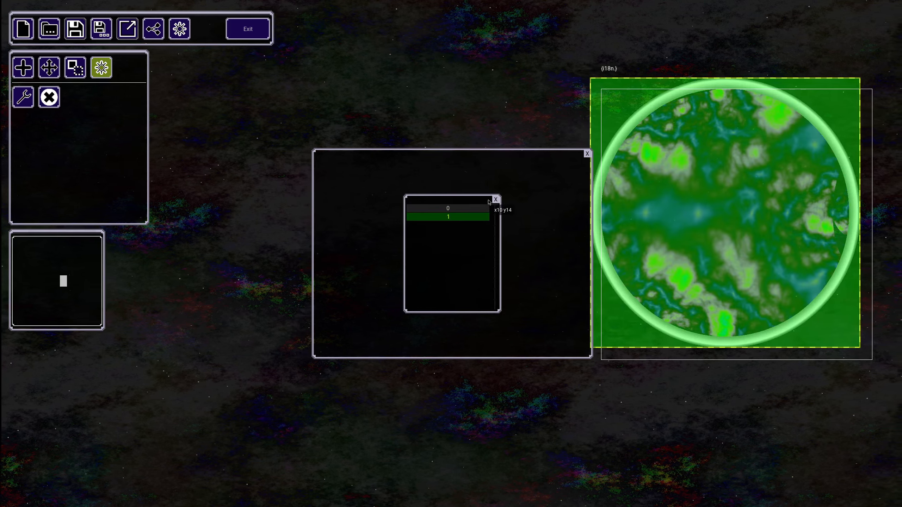
pyautogui.click(483, 207)
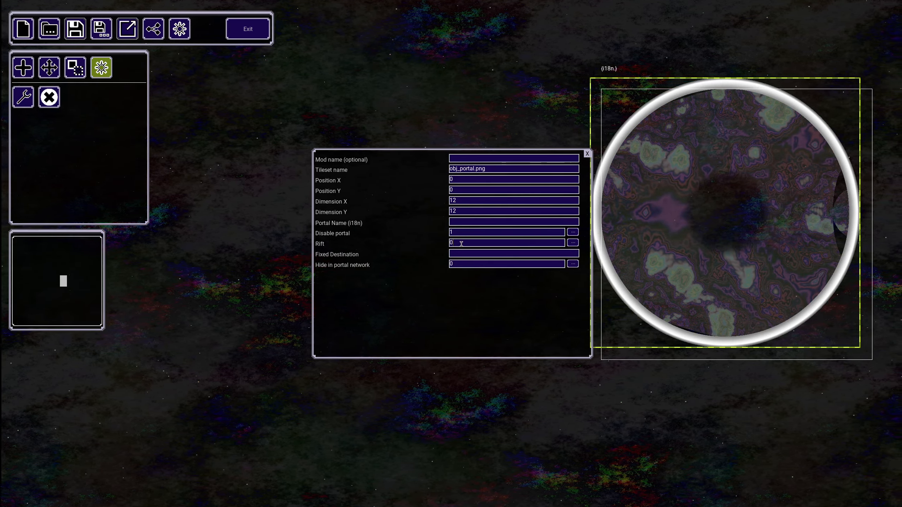
pyautogui.click(572, 243)
pyautogui.click(457, 217)
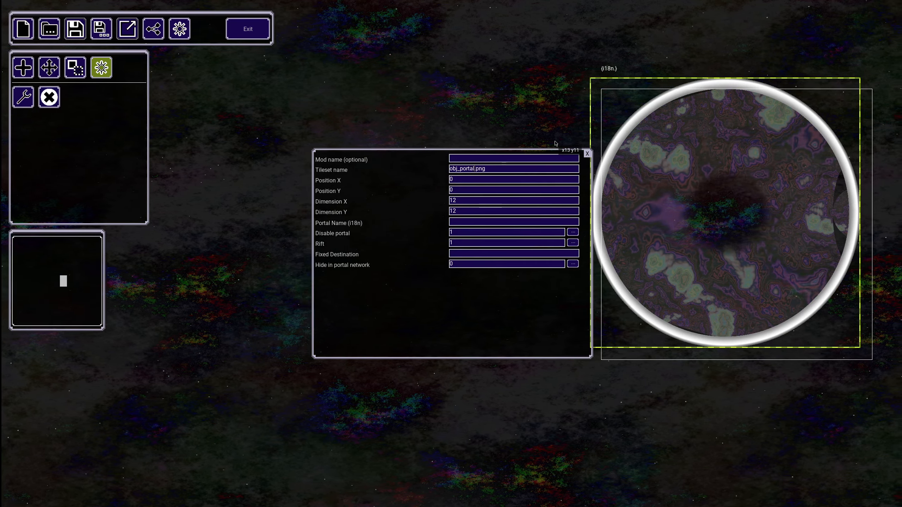
# - Change the portal's tileset name to obj_rift.png
pyautogui.press('BackSpace')
pyautogui.press('BackSpace')
pyautogui.press('BackSpace')
pyautogui.press('BackSpace')
pyautogui.press('BackSpace')
pyautogui.press('BackSpace')
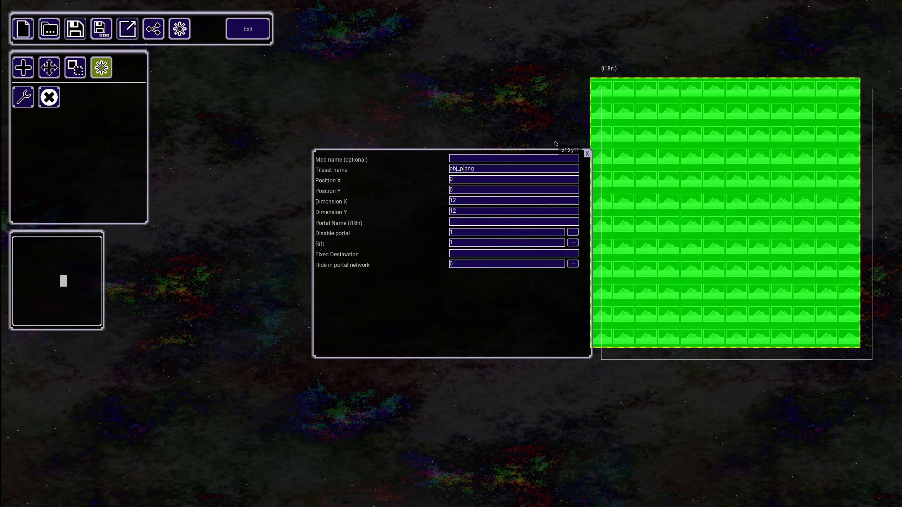
pyautogui.write('rift')
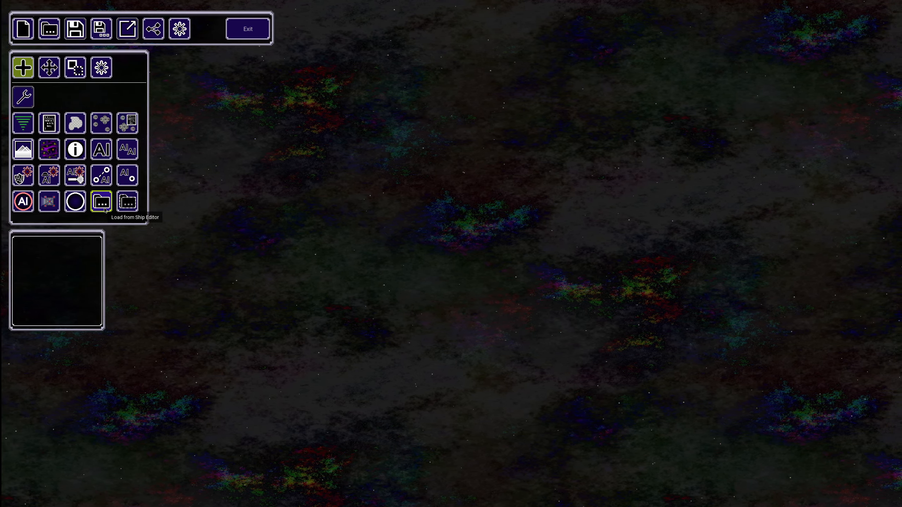
# - Load the ship arena_0.xml from the Ship Editor and place it on the map
pyautogui.click(103, 209)
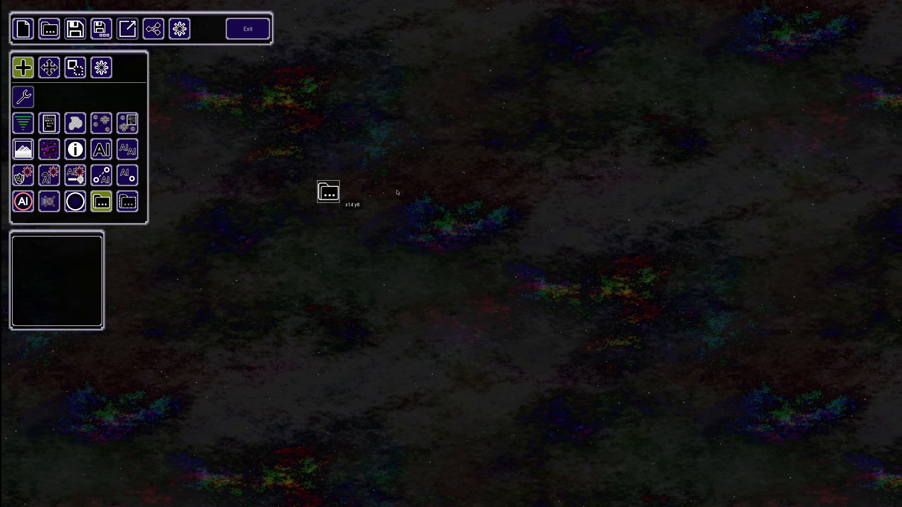
pyautogui.click(414, 198)
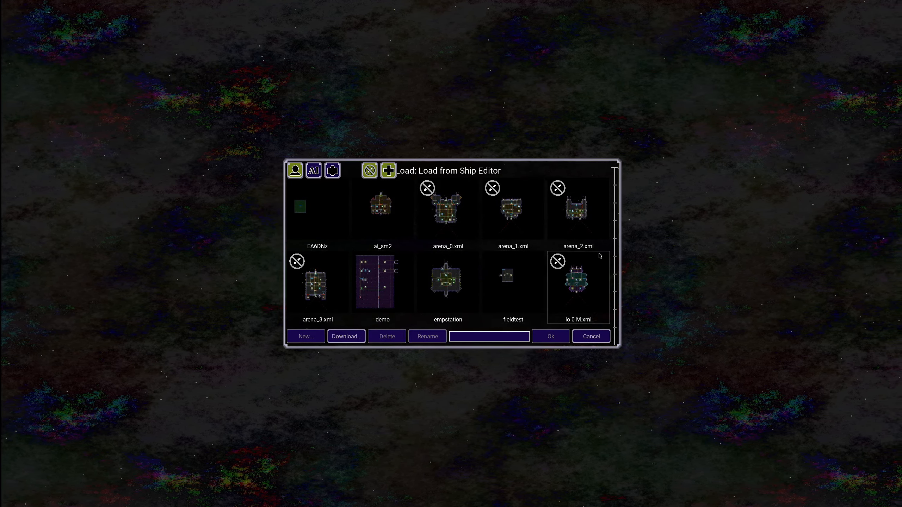
pyautogui.click(465, 219)
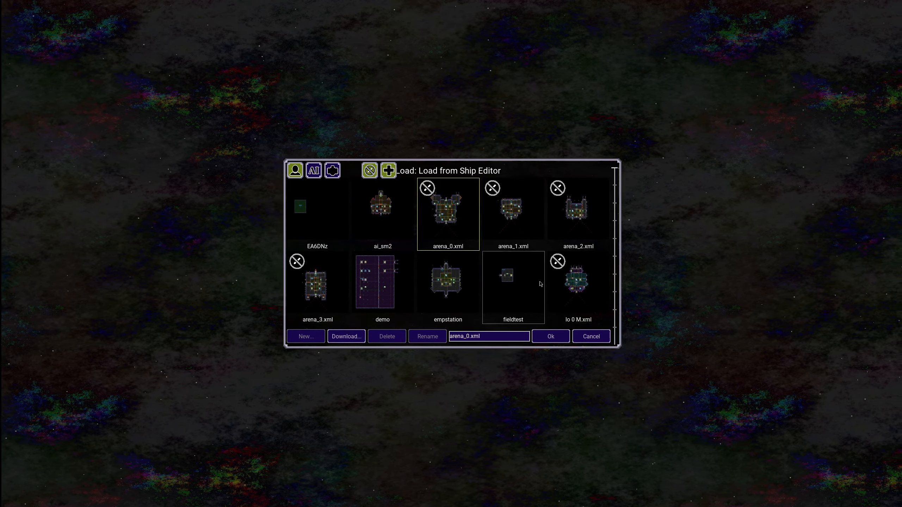
pyautogui.click(553, 339)
pyautogui.moveTo(408, 343); pyautogui.dragTo(247, 279, button='middle')
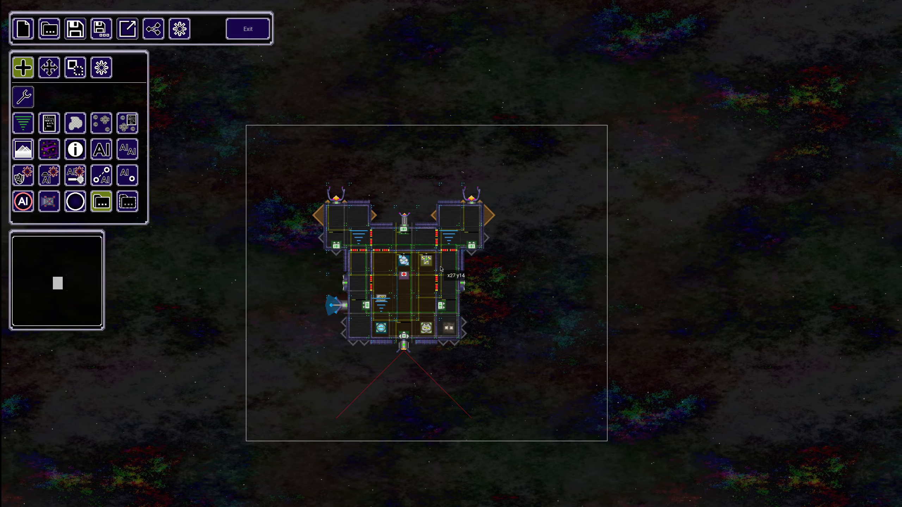
# - Load arena_1.xml as a display-restricted ship from the Ship Editor, placing it to the right of the arena_0 ship
pyautogui.click(135, 209)
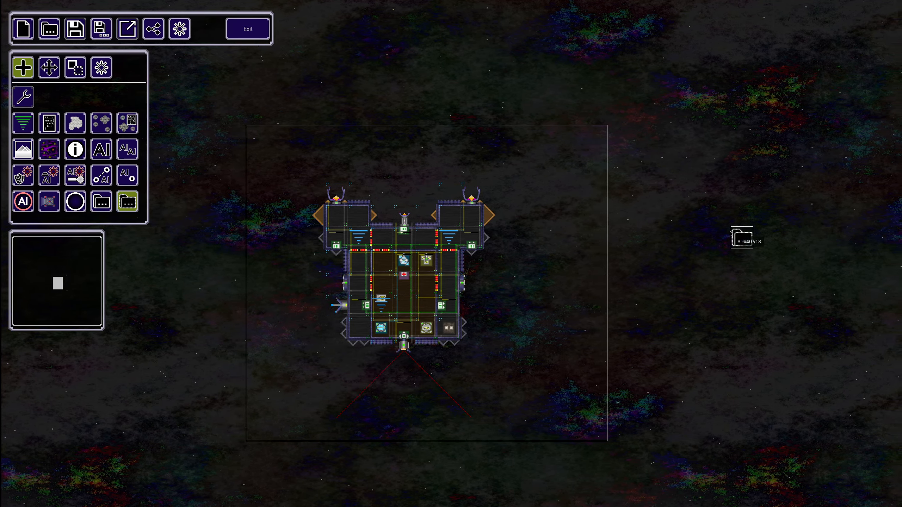
pyautogui.click(731, 233)
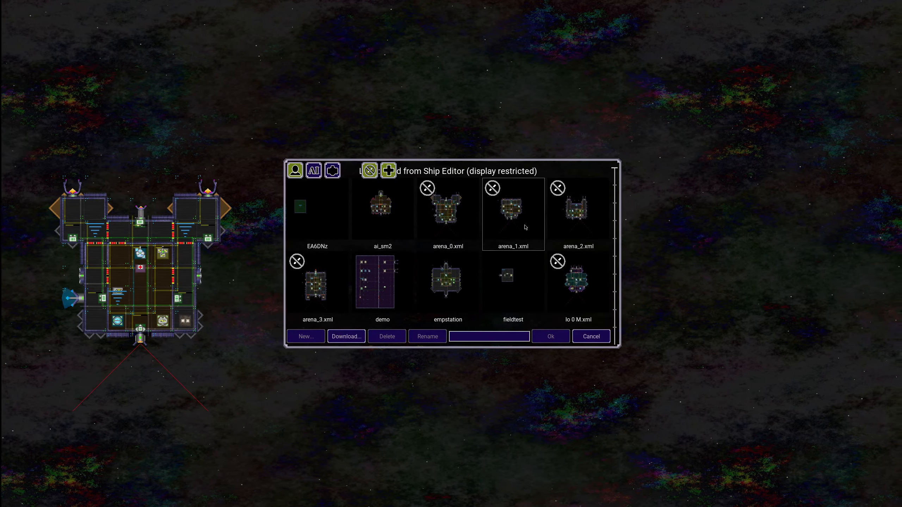
pyautogui.click(526, 227)
pyautogui.click(550, 336)
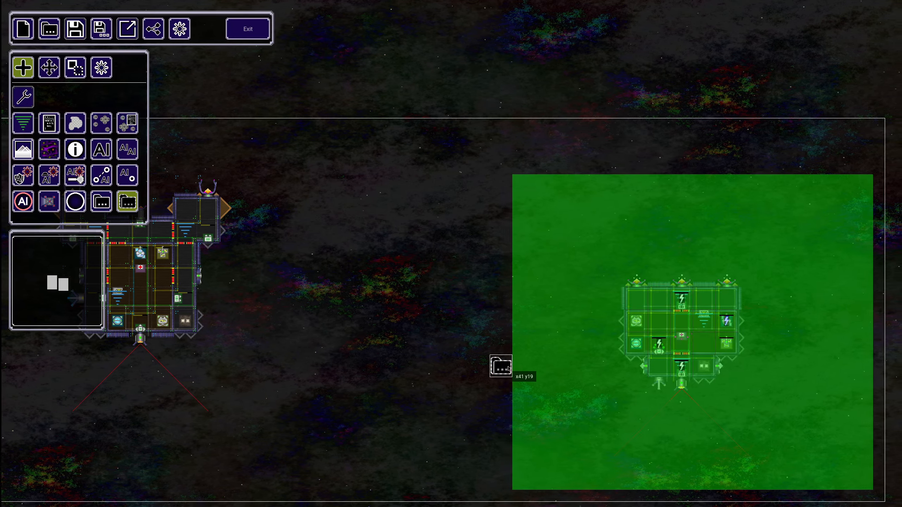
pyautogui.moveTo(458, 340); pyautogui.dragTo(407, 292, button='middle')
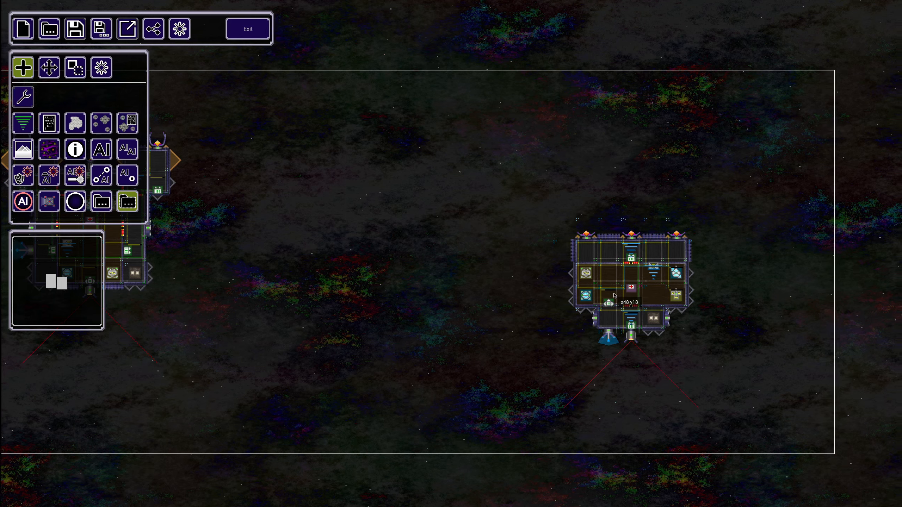
pyautogui.scroll(-3, 556, 288)
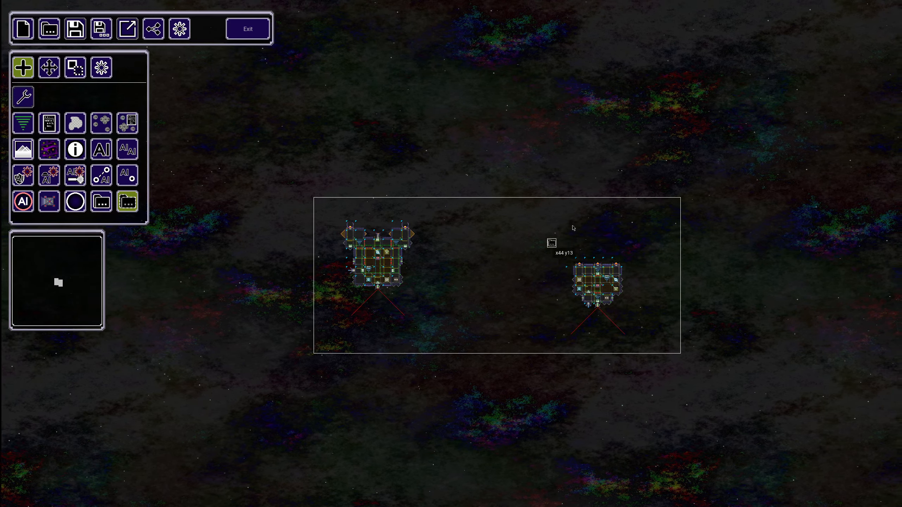
pyautogui.scroll(3, 621, 301)
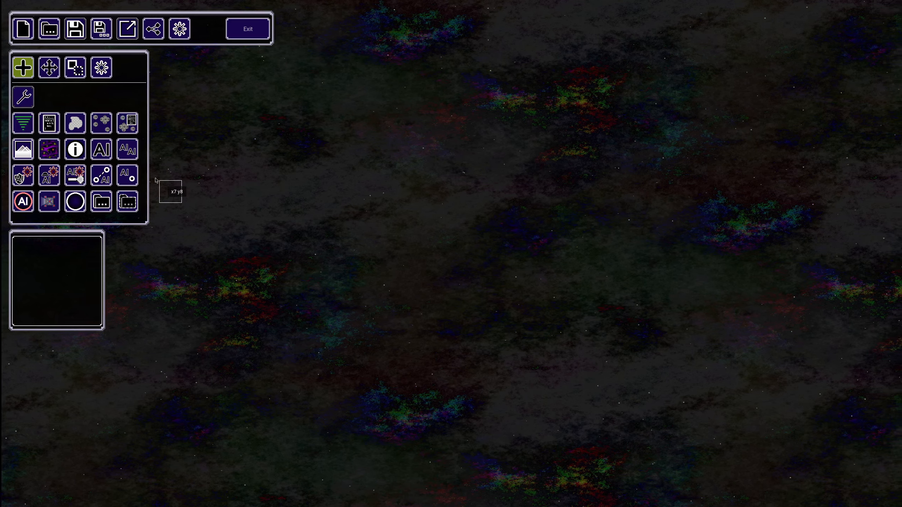
# - Place a single AI object on the map and set its Storage Filename to ships_ai/ai_medium0_stdhull_3.xml
pyautogui.click(101, 150)
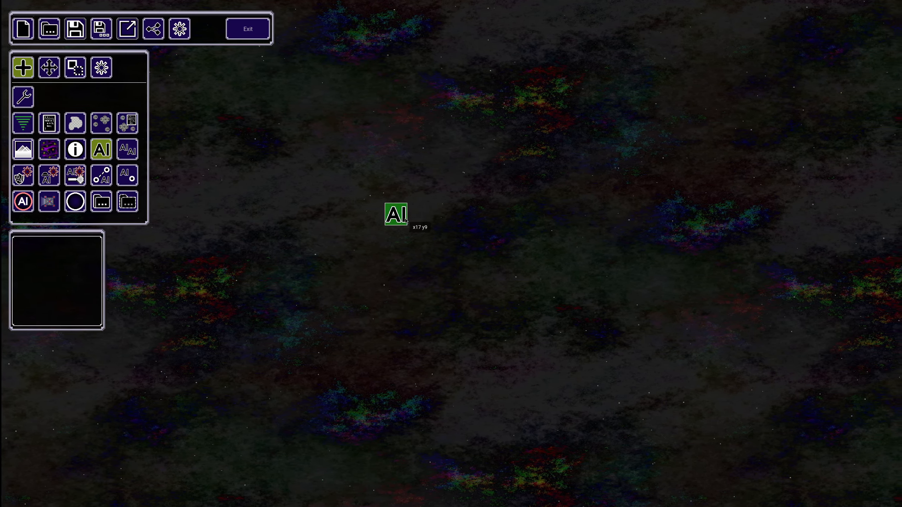
pyautogui.click(101, 67)
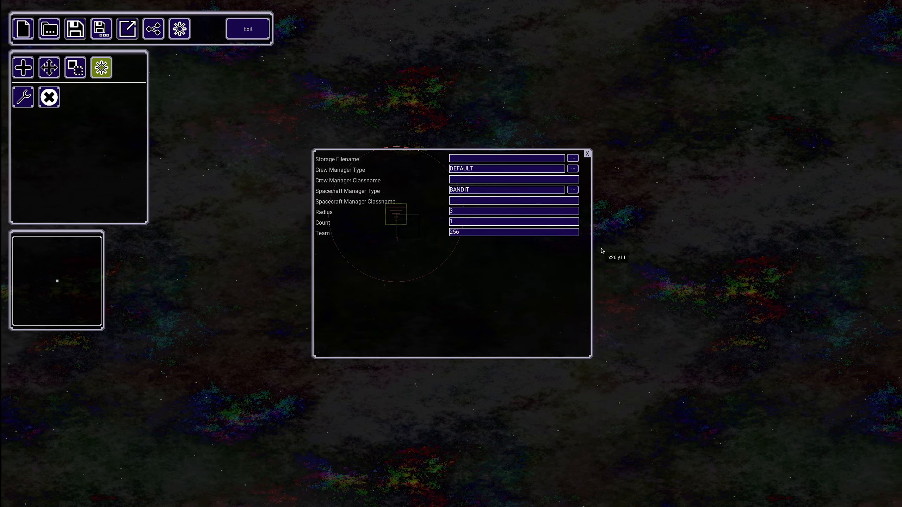
pyautogui.click(573, 158)
pyautogui.scroll(-3, 526, 262)
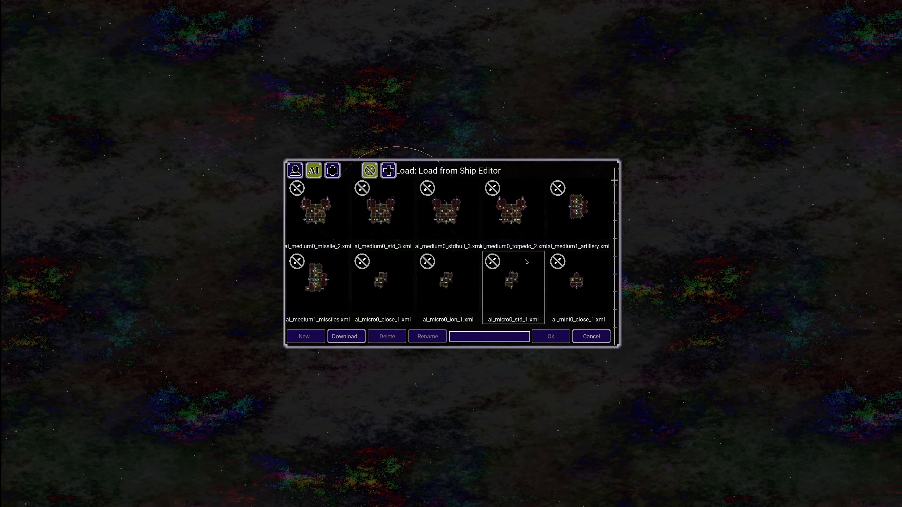
pyautogui.scroll(1, 527, 262)
pyautogui.click(448, 281)
pyautogui.click(550, 337)
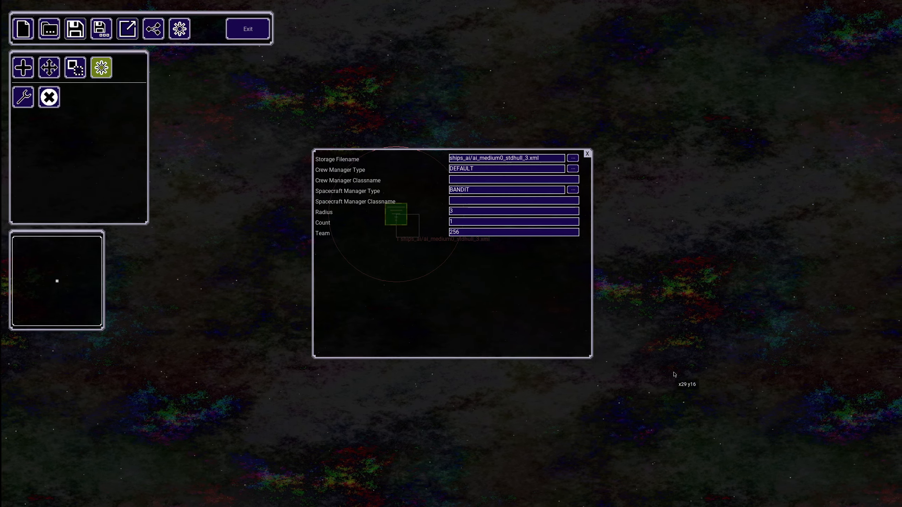
# - Review the Crew Manager Type and Spacecraft Manager Type options available for the AI object
pyautogui.click(573, 168)
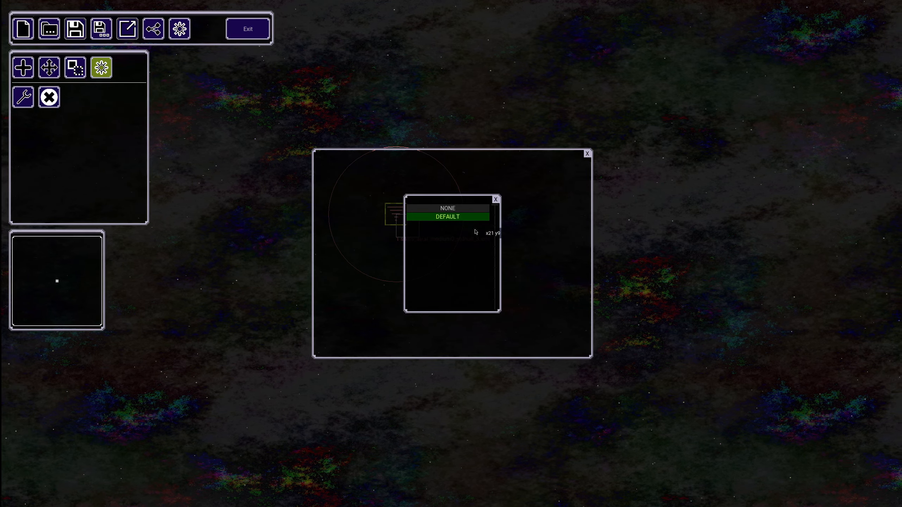
pyautogui.click(496, 199)
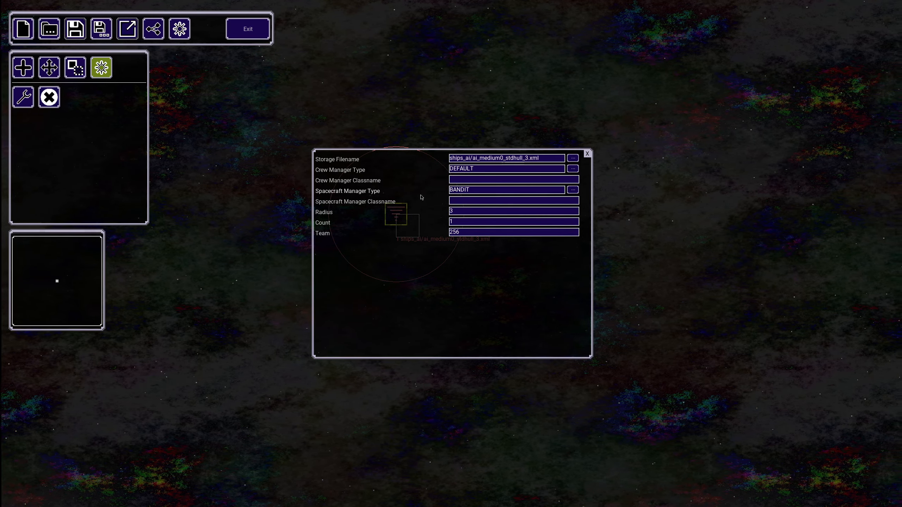
pyautogui.click(572, 192)
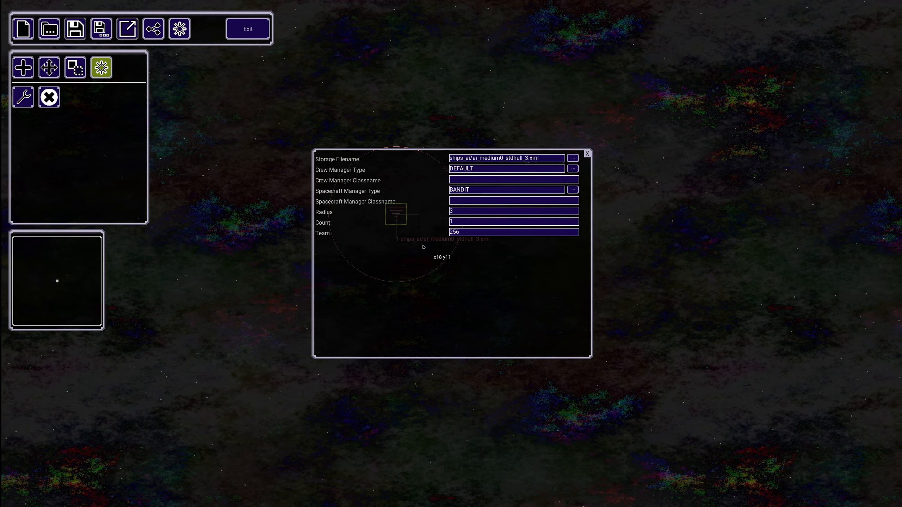
# - Set the AI object's Radius to 10 and its Count to 2
pyautogui.click(476, 212)
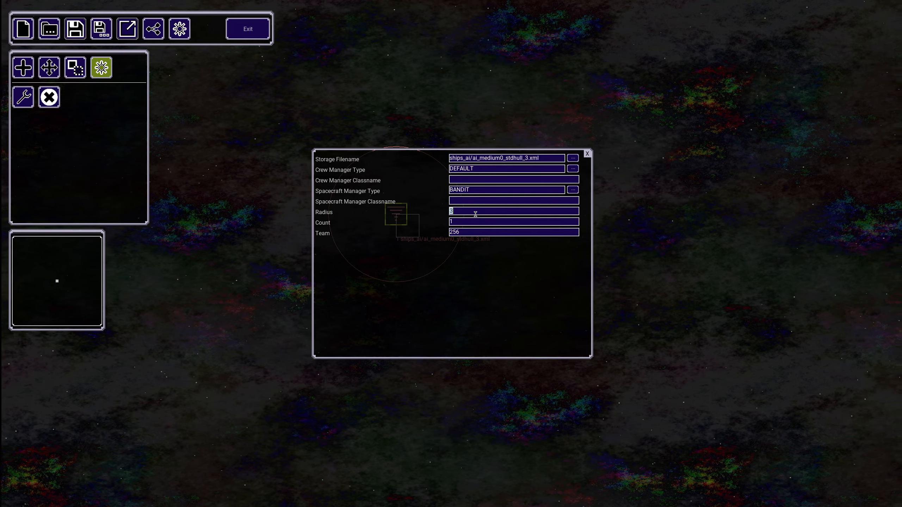
pyautogui.write('10')
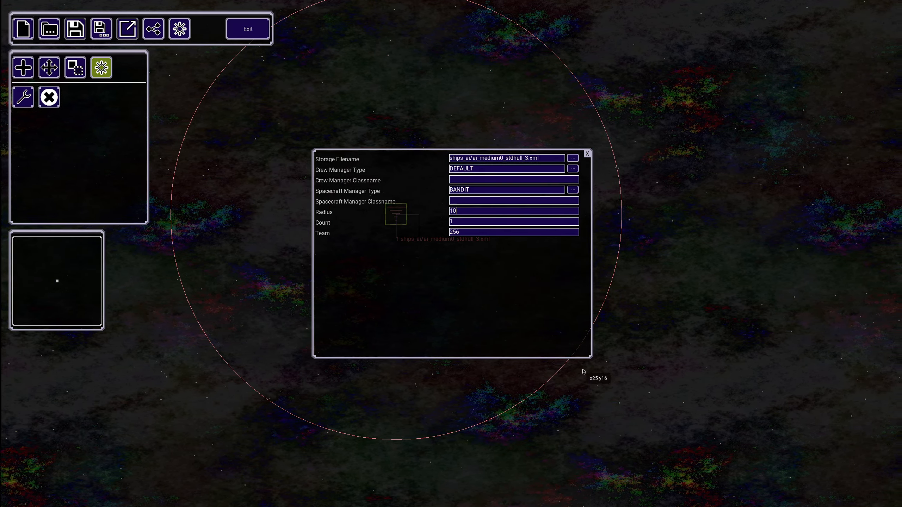
pyautogui.scroll(-3, 583, 370)
pyautogui.moveTo(586, 371); pyautogui.dragTo(752, 309, button='middle')
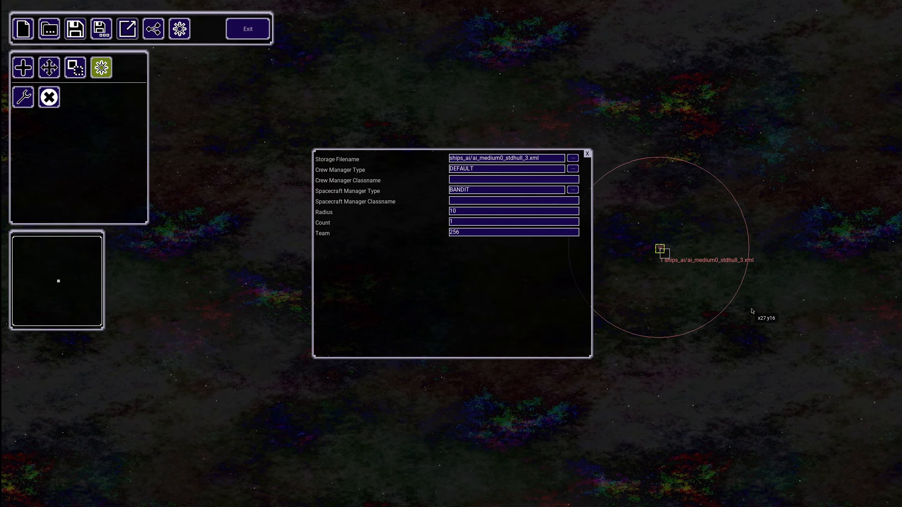
pyautogui.click(477, 221)
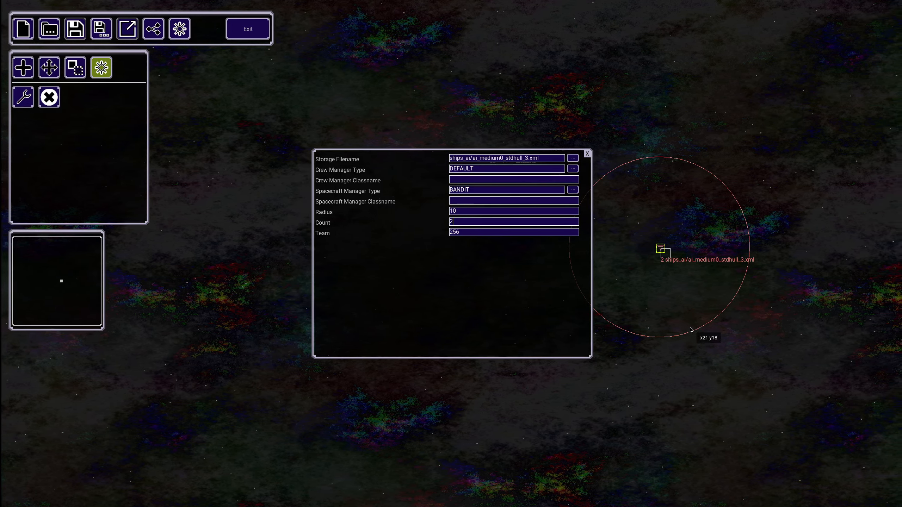
# - Set the AI object's Team to 1 and close its settings
pyautogui.click(474, 232)
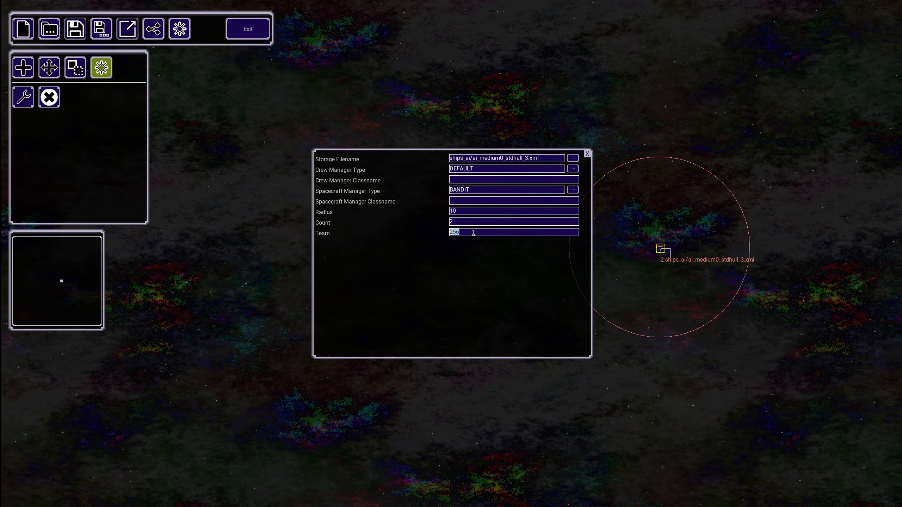
pyautogui.write('0')
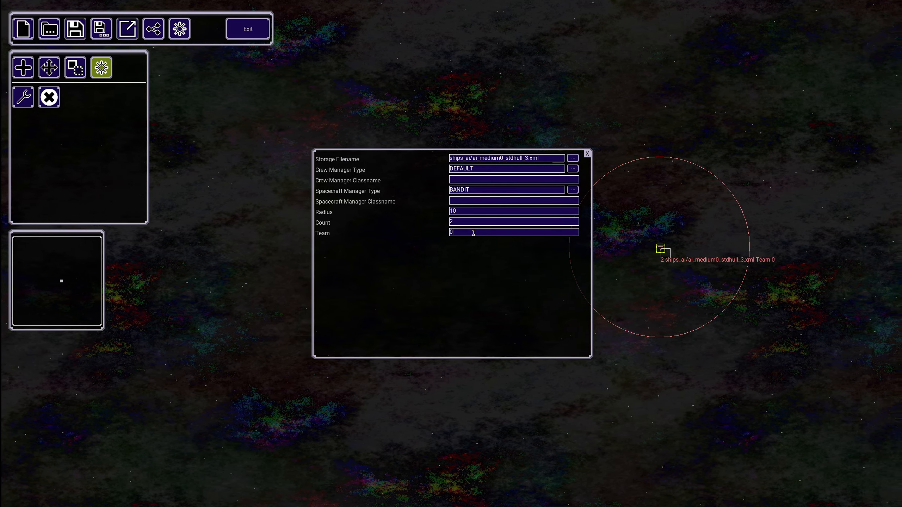
pyautogui.press('BackSpace')
pyautogui.write('1')
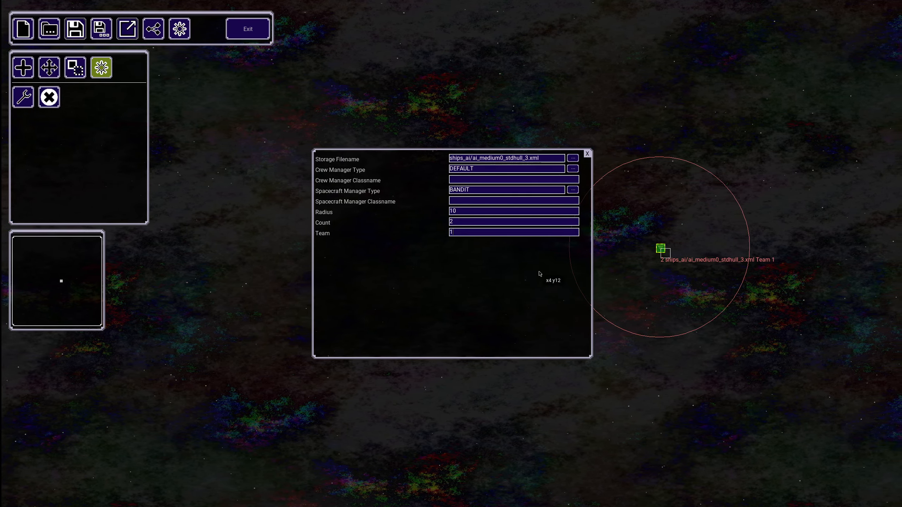
pyautogui.click(588, 154)
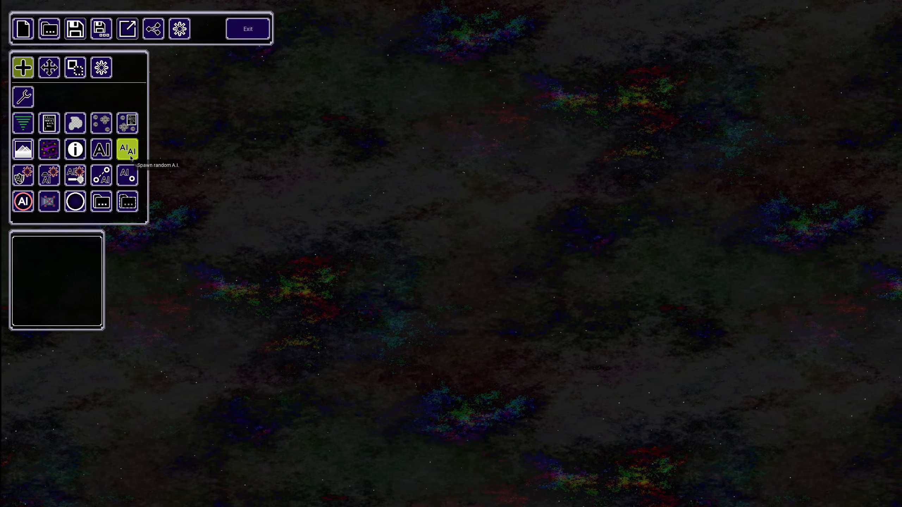
# - Place a random AI spawn on the map and set its first Storage Filename to ships_ai/ai_medium0_torpedo_2.xml
pyautogui.click(131, 158)
pyautogui.click(101, 67)
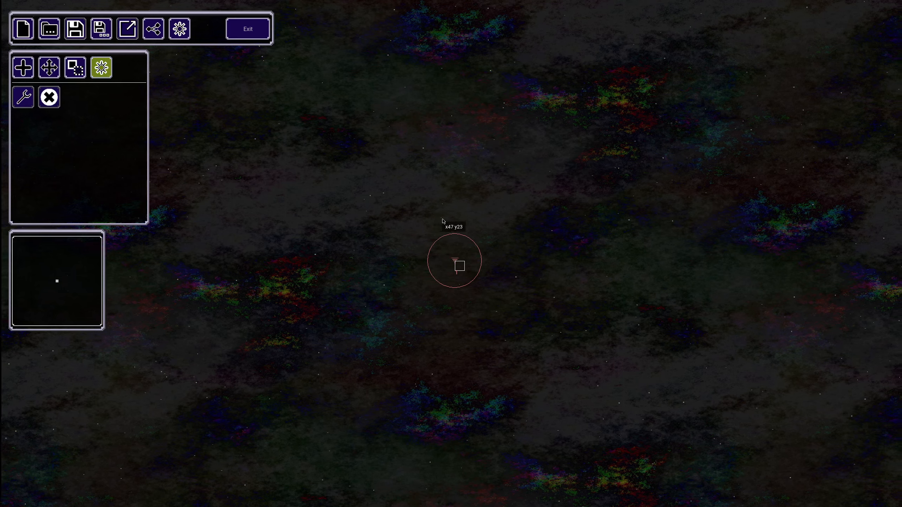
pyautogui.click(455, 261)
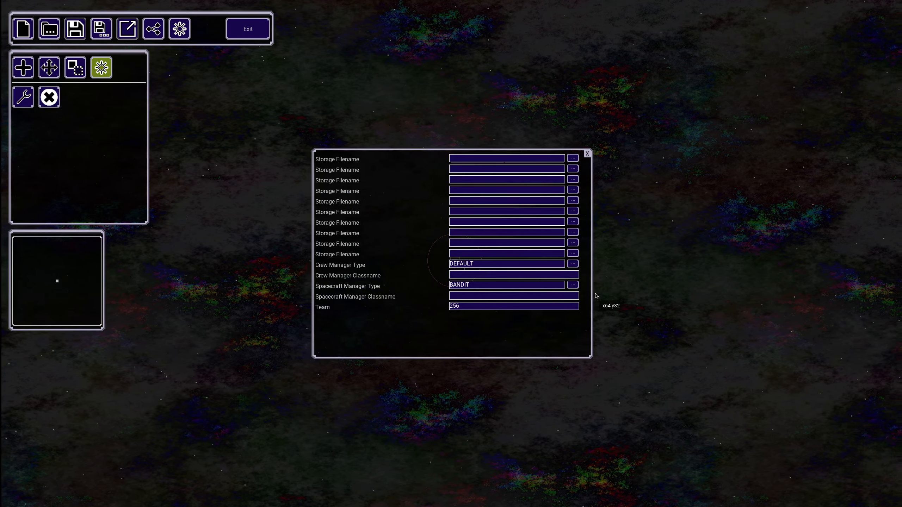
pyautogui.click(573, 159)
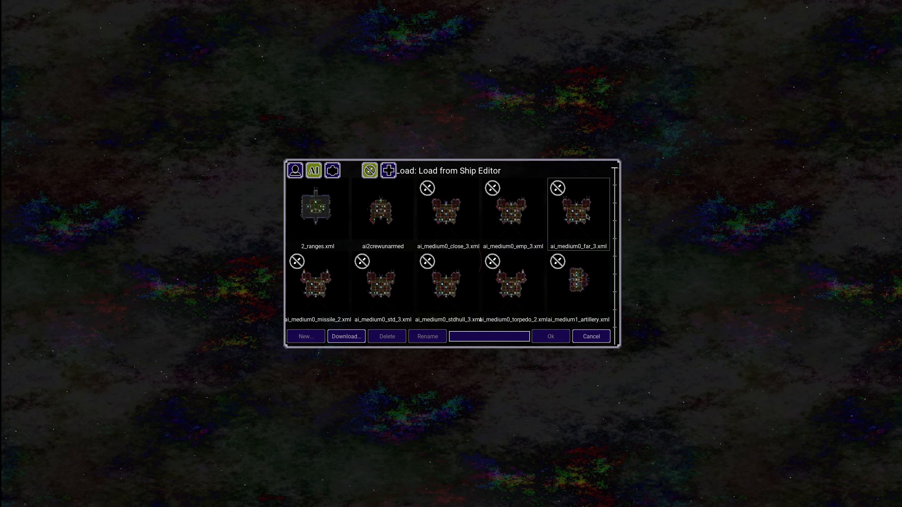
pyautogui.click(512, 271)
pyautogui.click(537, 336)
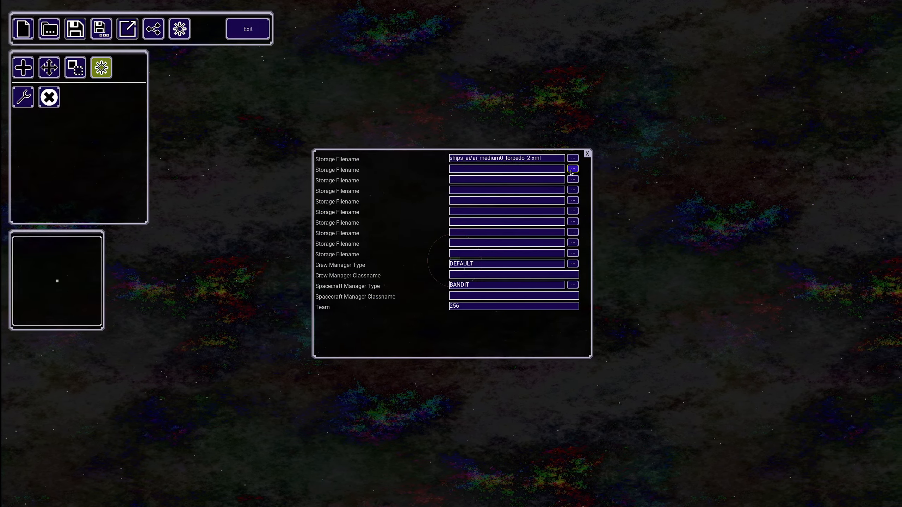
# - Set the random AI spawn's second Storage Filename to ships_ai/ai_medium0_stdhull_3.xml and the third to ai_medium0_far_3.xml
pyautogui.click(573, 169)
pyautogui.click(448, 280)
pyautogui.click(543, 336)
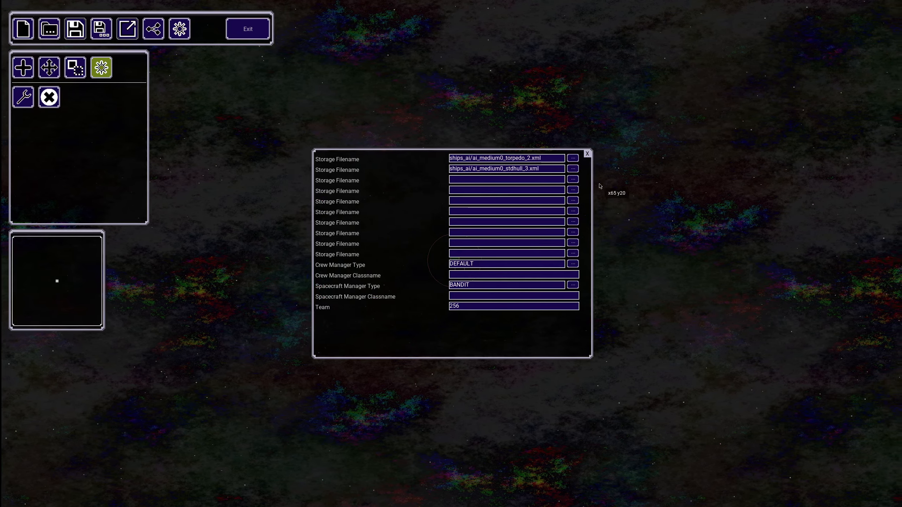
pyautogui.click(574, 180)
pyautogui.click(569, 205)
pyautogui.click(546, 336)
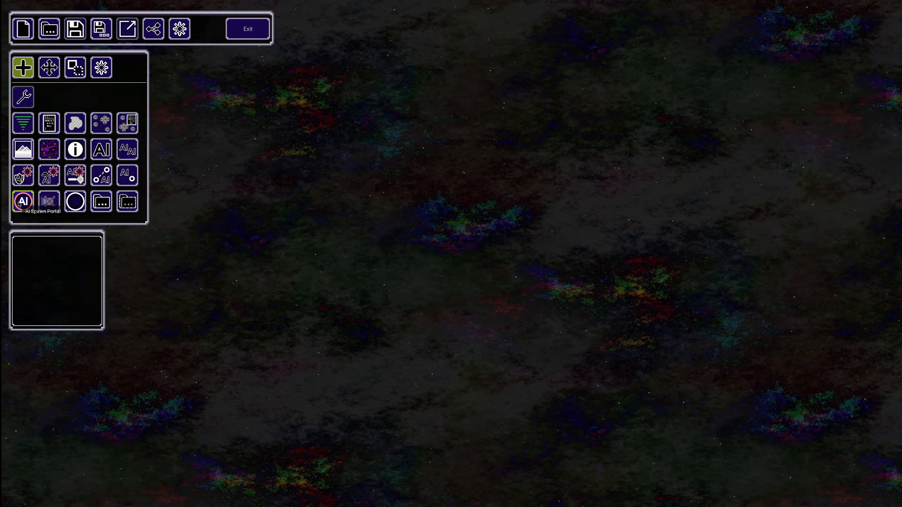
# - Place an AI Spawn Portal on the map and open its settings
pyautogui.click(23, 201)
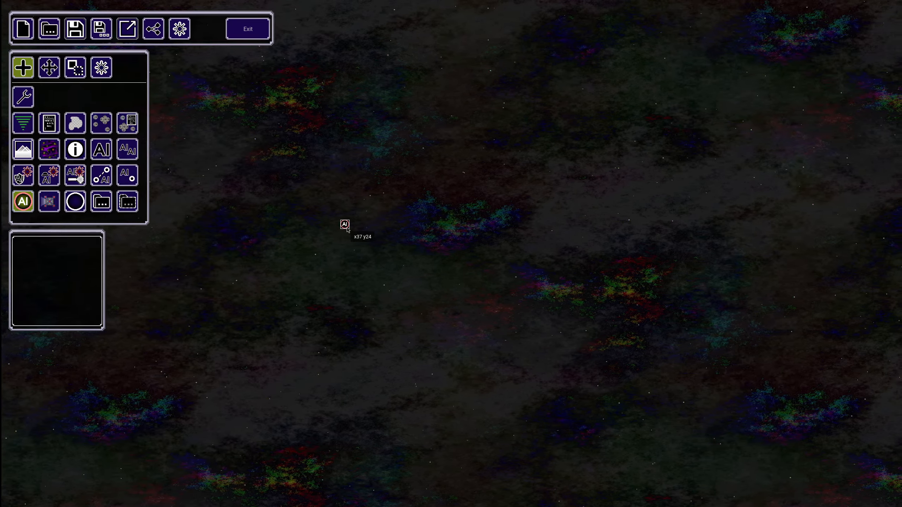
pyautogui.click(359, 238)
pyautogui.scroll(4, 391, 252)
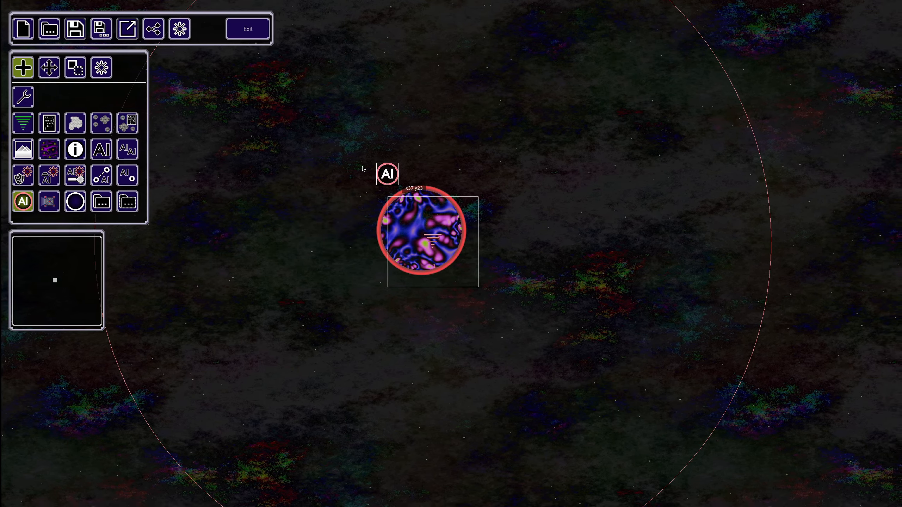
pyautogui.click(106, 72)
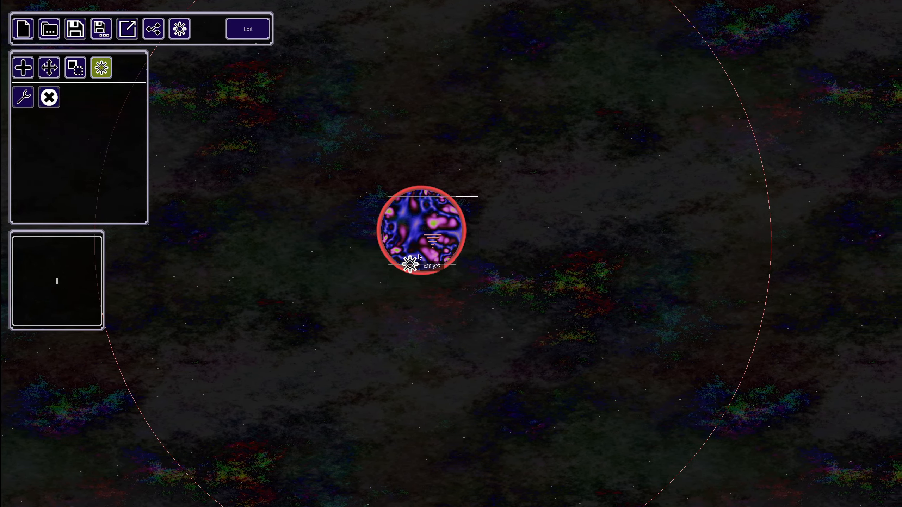
pyautogui.click(416, 243)
pyautogui.scroll(-4, 515, 343)
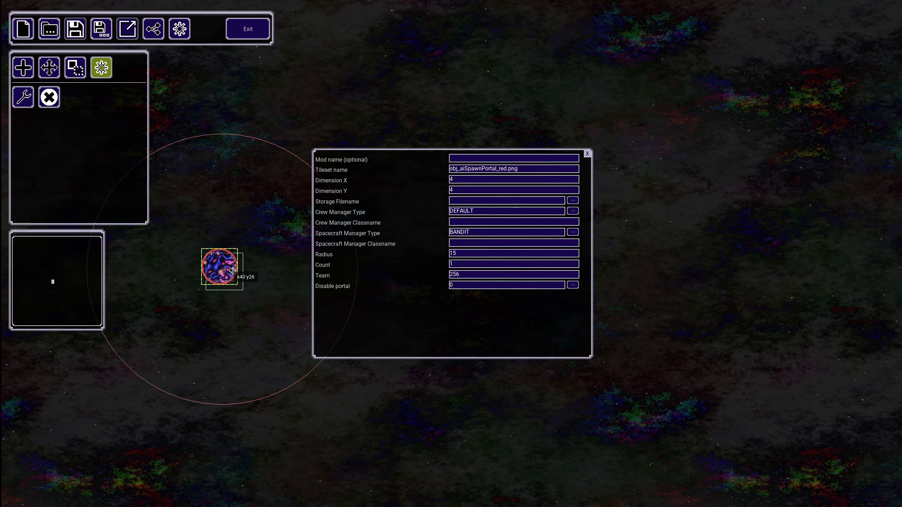
# - Set the spawn portal's Storage Filename to ships_ai/ai_medium0_emp_3.xml and its Disable portal value to 1
pyautogui.click(573, 201)
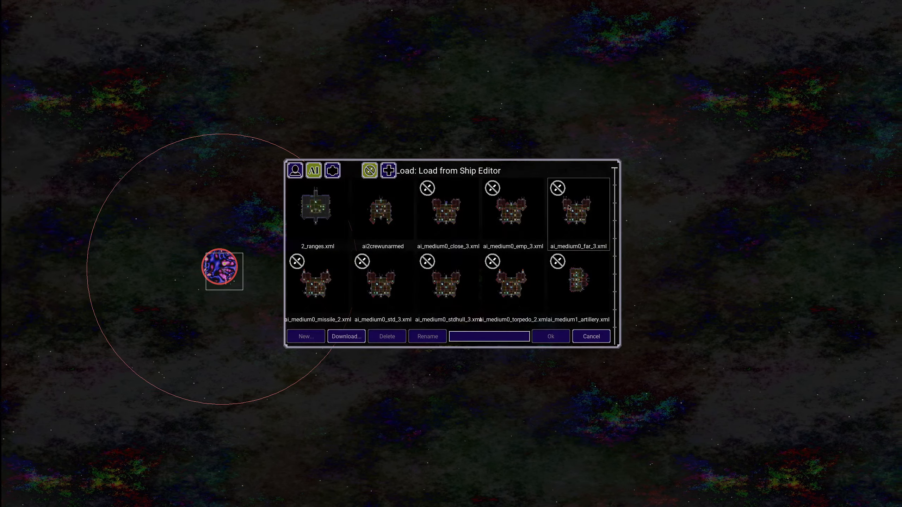
pyautogui.click(513, 211)
pyautogui.click(551, 337)
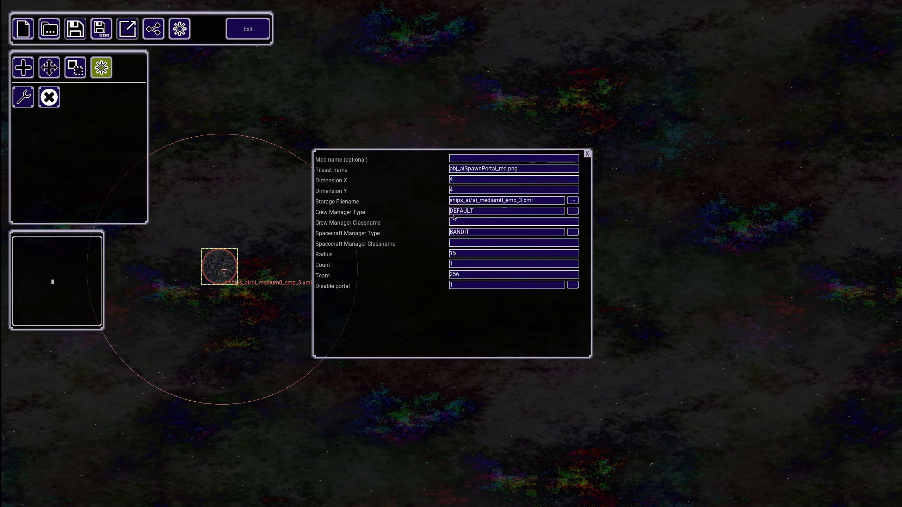
pyautogui.scroll(4, 235, 302)
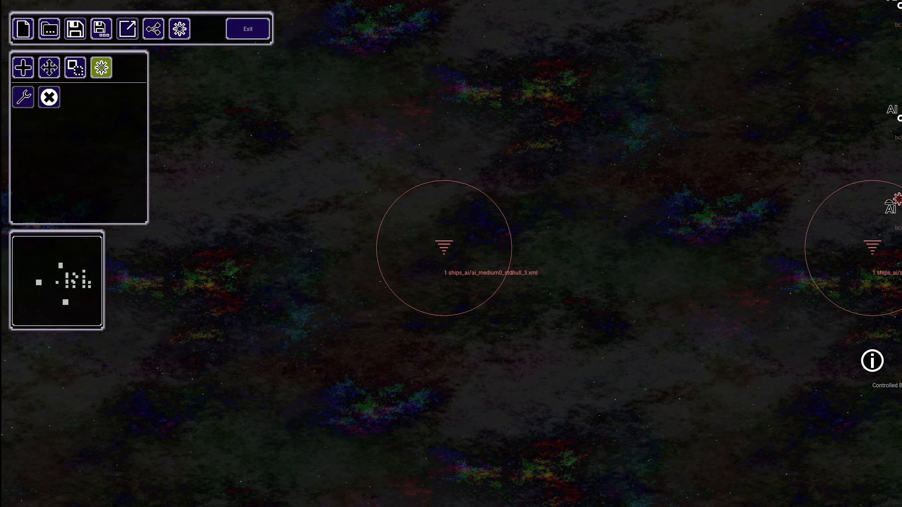
# - Step through the AI ship's Spacecraft Manager Type options, including FLOATING, BANDIT and ARTILLERY
pyautogui.click(443, 250)
pyautogui.click(573, 190)
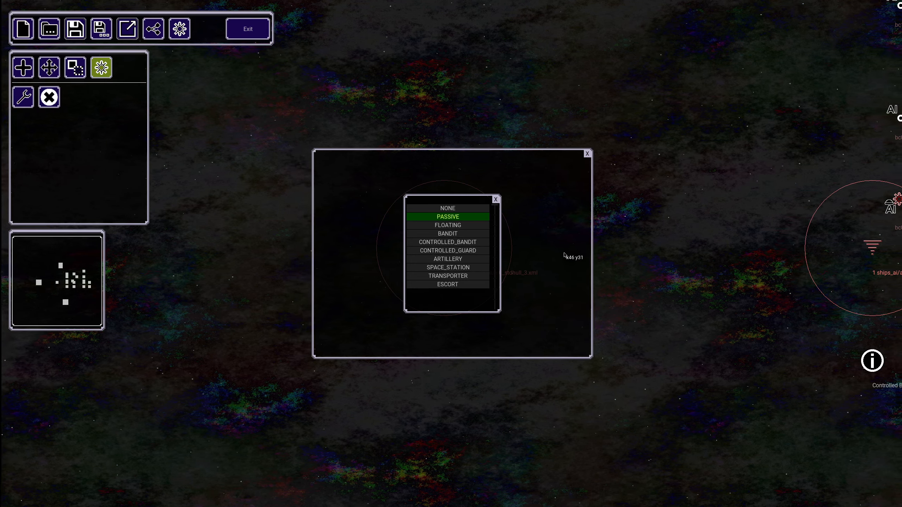
pyautogui.press('Down')
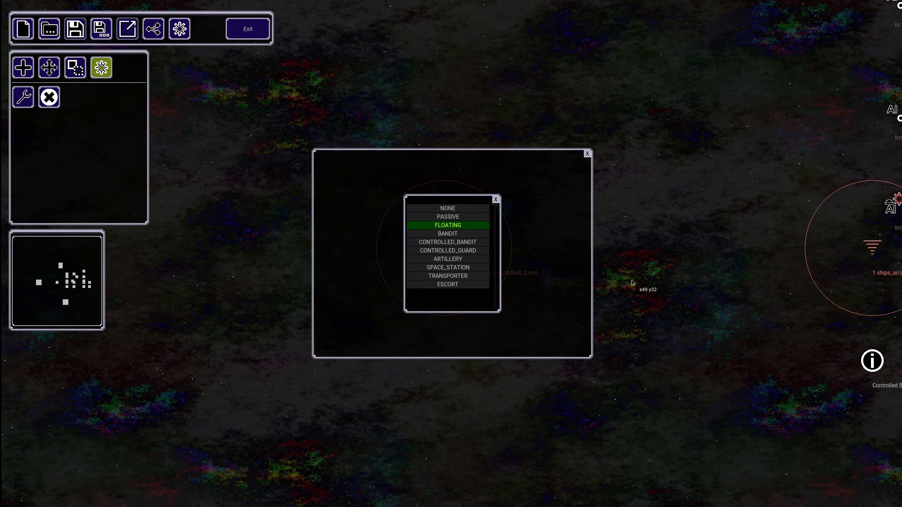
pyautogui.click(457, 236)
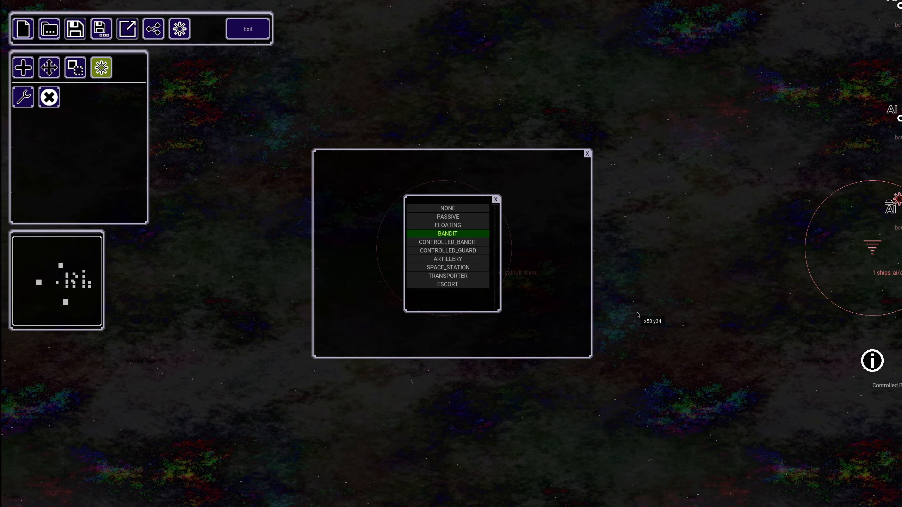
pyautogui.click(461, 262)
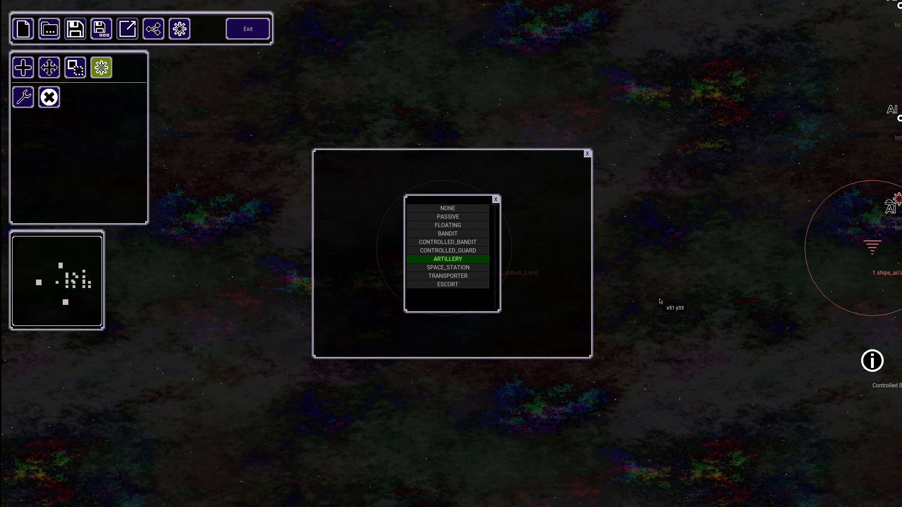
pyautogui.press('Down')
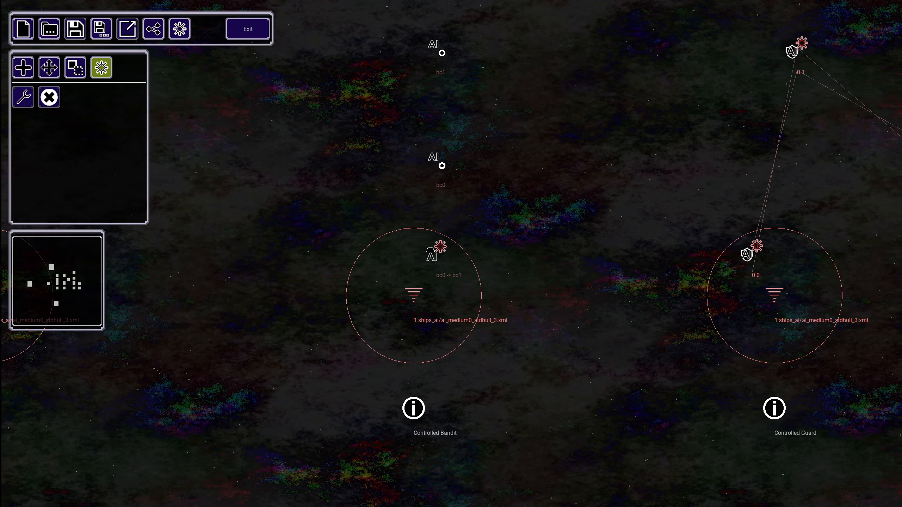
# - Inspect the Controlled Bandit ship's spawn settings, look over the placeable objects, and return to settings mode for its bandit control
pyautogui.doubleClick(413, 295)
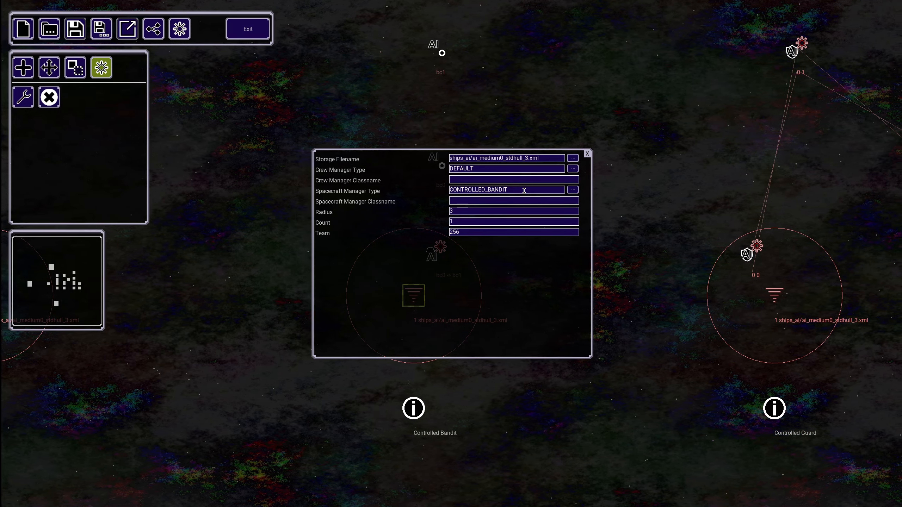
pyautogui.click(588, 155)
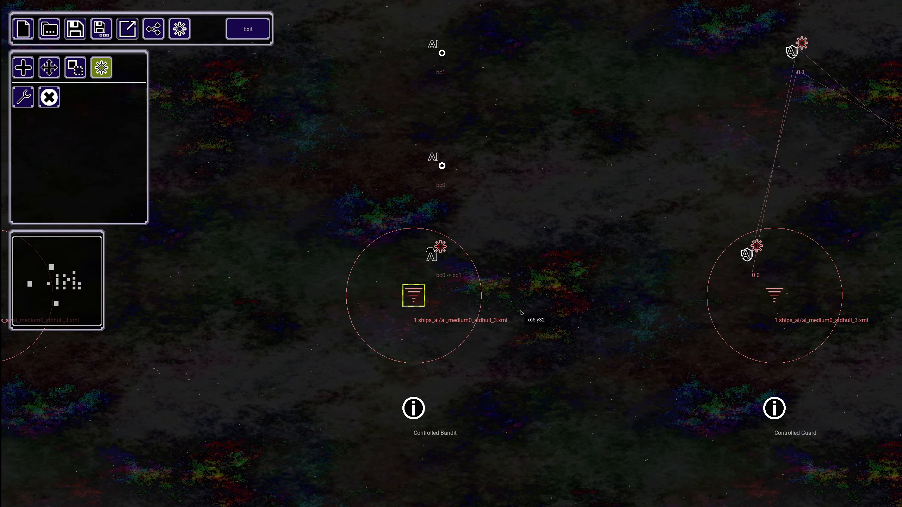
pyautogui.click(24, 68)
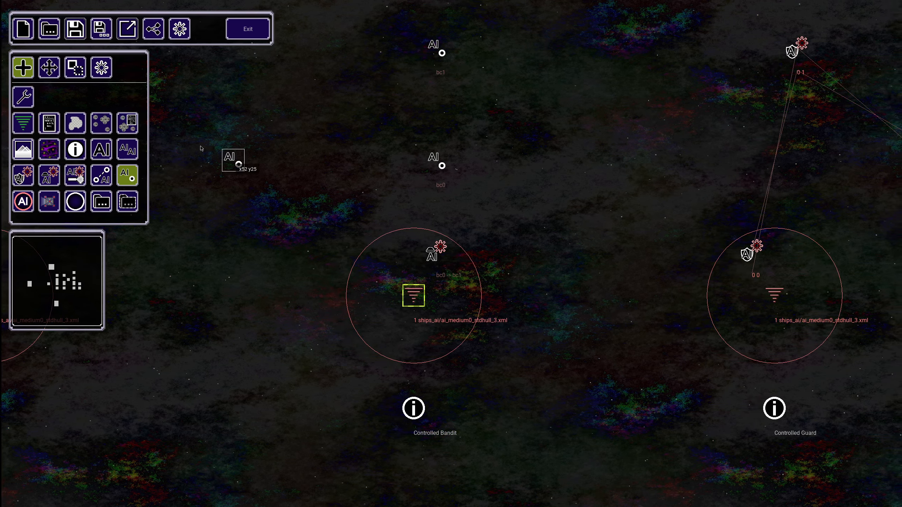
pyautogui.click(104, 70)
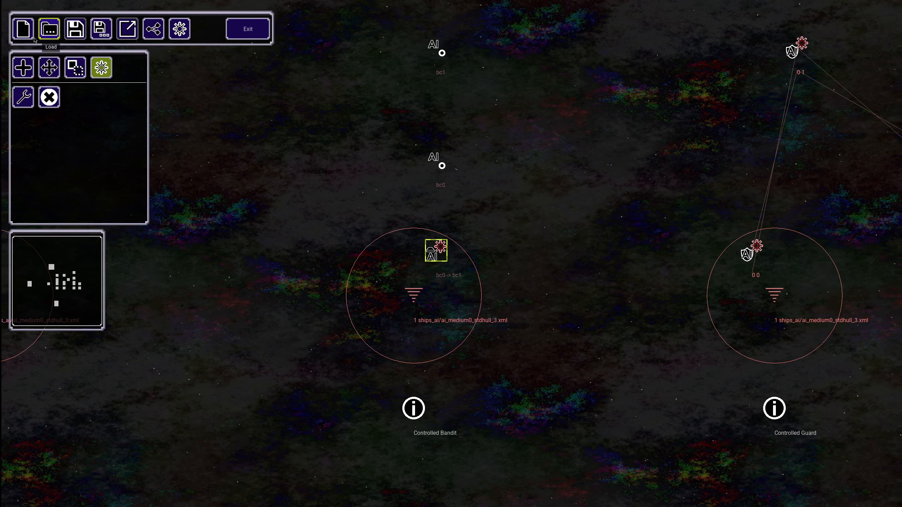
# - Look up the AI Waypoint among the placeable objects and inspect the label setting of waypoint bc0
pyautogui.click(24, 68)
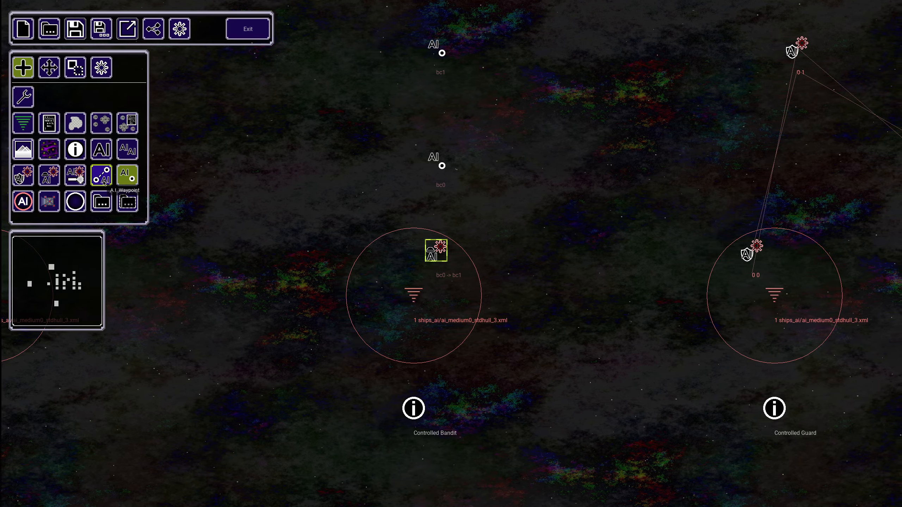
pyautogui.click(101, 67)
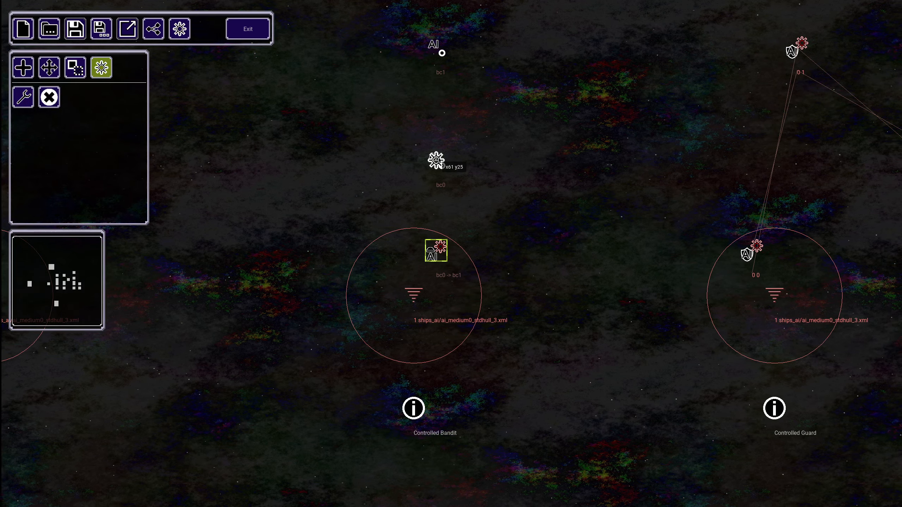
pyautogui.click(438, 160)
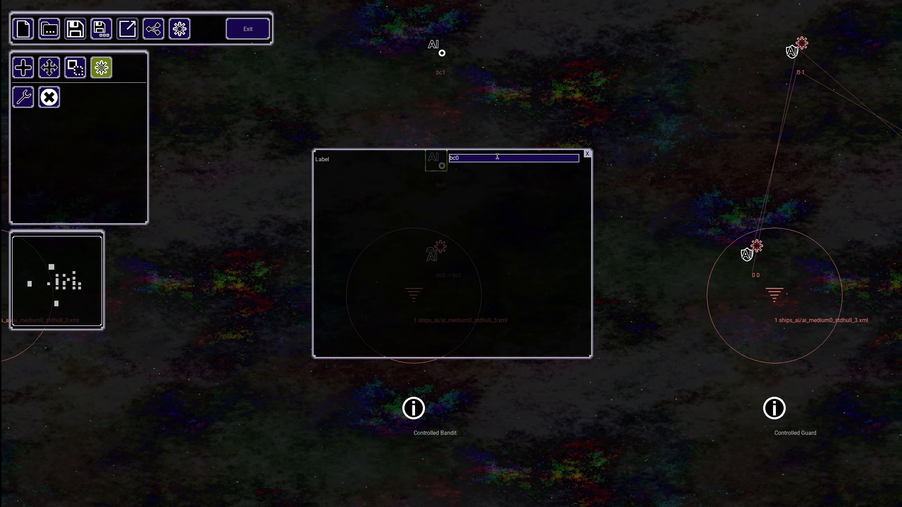
pyautogui.click(588, 154)
# - Inspect the spawn settings of the Controlled Guard ship, including its Spacecraft Manager Type
pyautogui.press('w')
pyautogui.press('d')
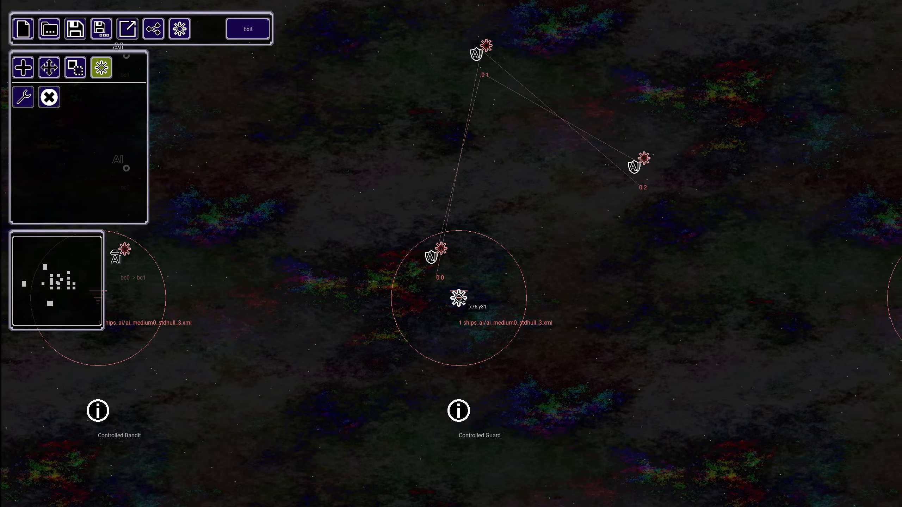
pyautogui.doubleClick(461, 299)
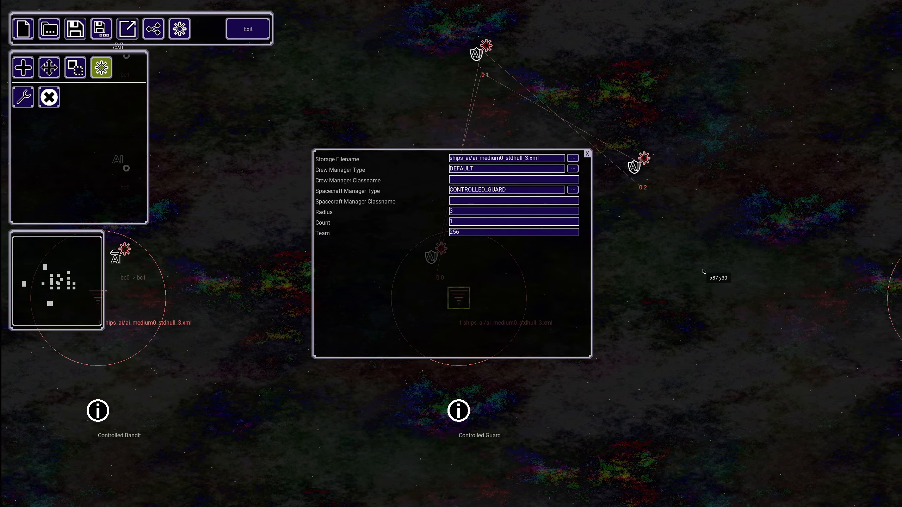
pyautogui.click(587, 155)
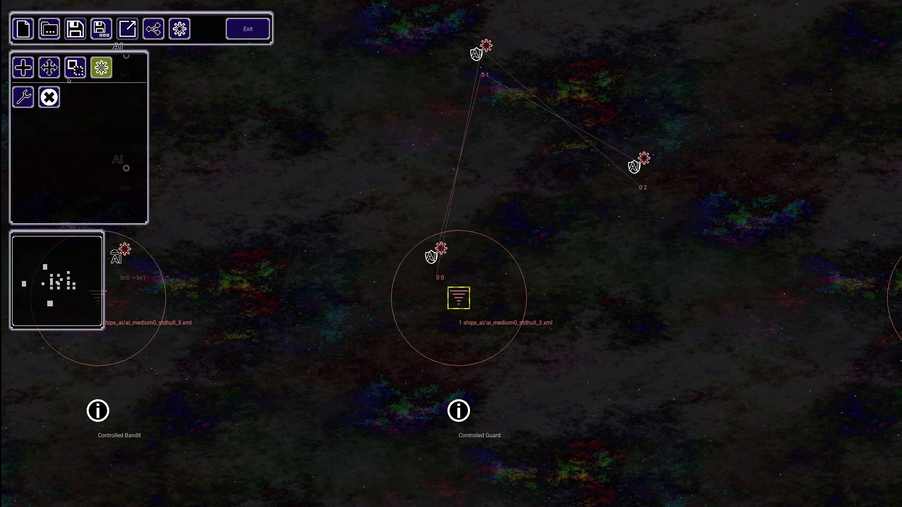
# - Compare the guard and bandit control objects available for placement, and inspect the settings of the Controlled Guard's control point 0 0
pyautogui.click(24, 68)
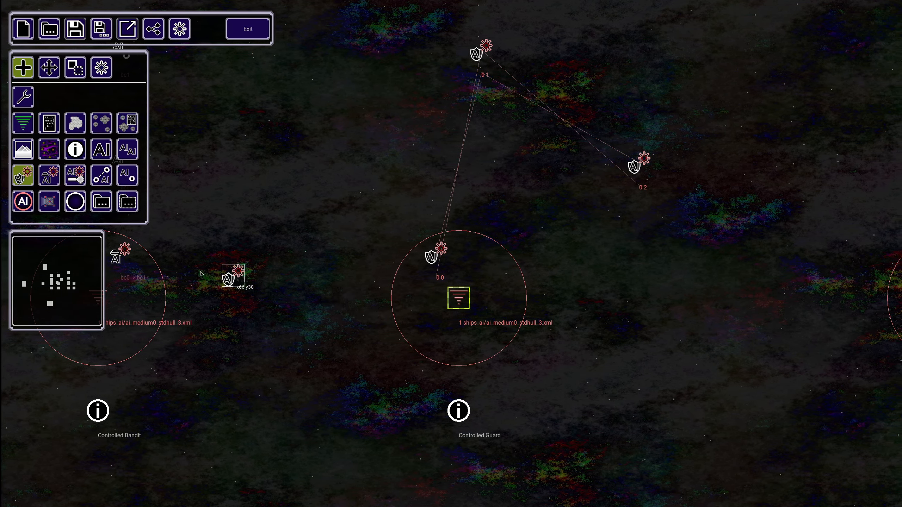
pyautogui.click(49, 176)
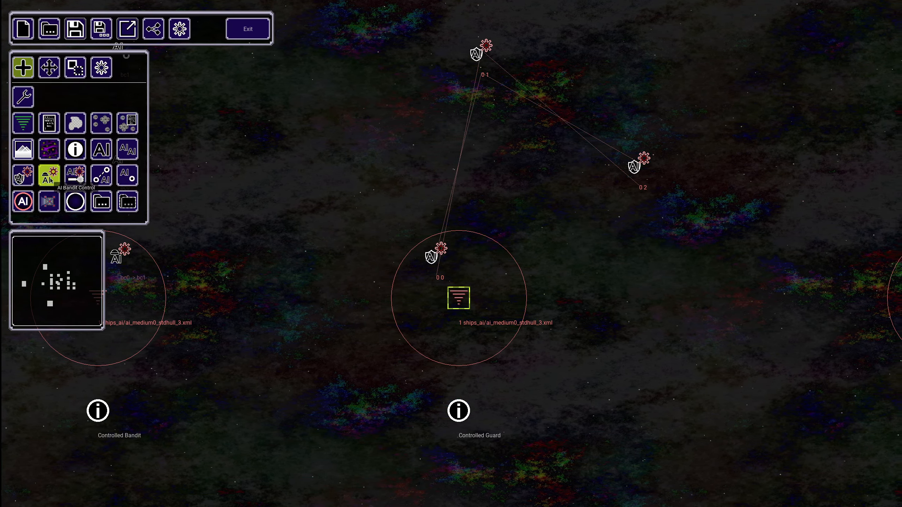
pyautogui.click(19, 178)
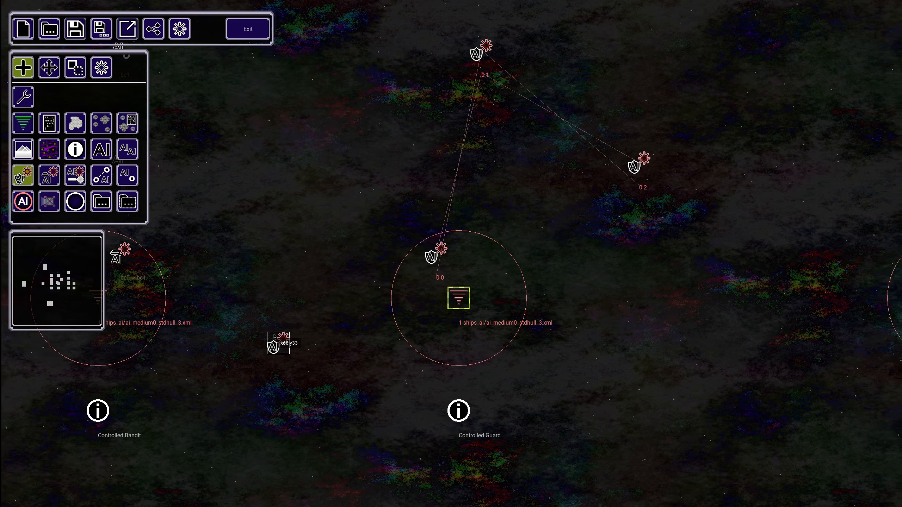
pyautogui.click(101, 68)
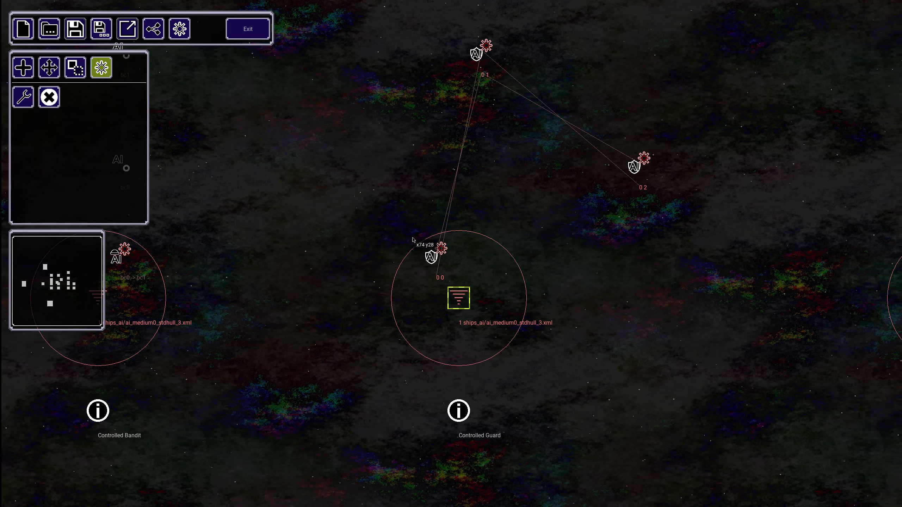
pyautogui.click(427, 256)
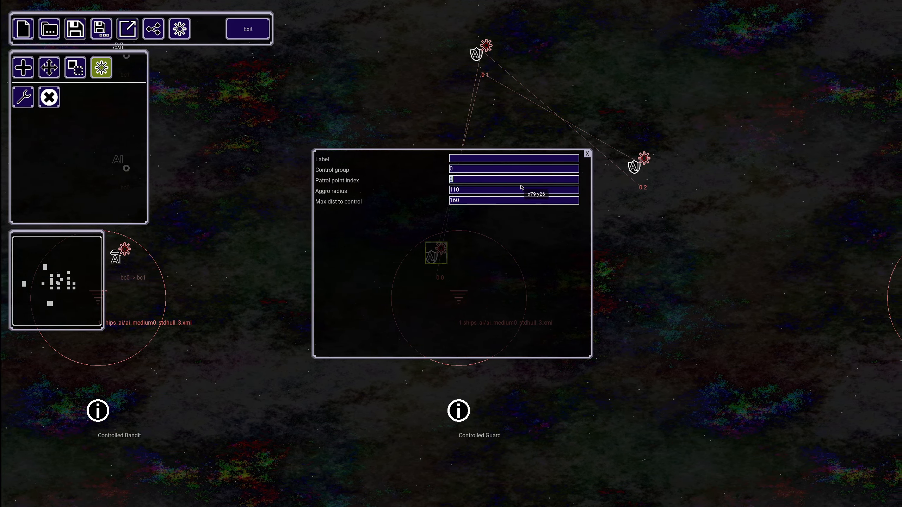
pyautogui.click(587, 154)
# - Inspect the control group and patrol point index of guard control points 0 1 and 0 2
pyautogui.doubleClick(487, 55)
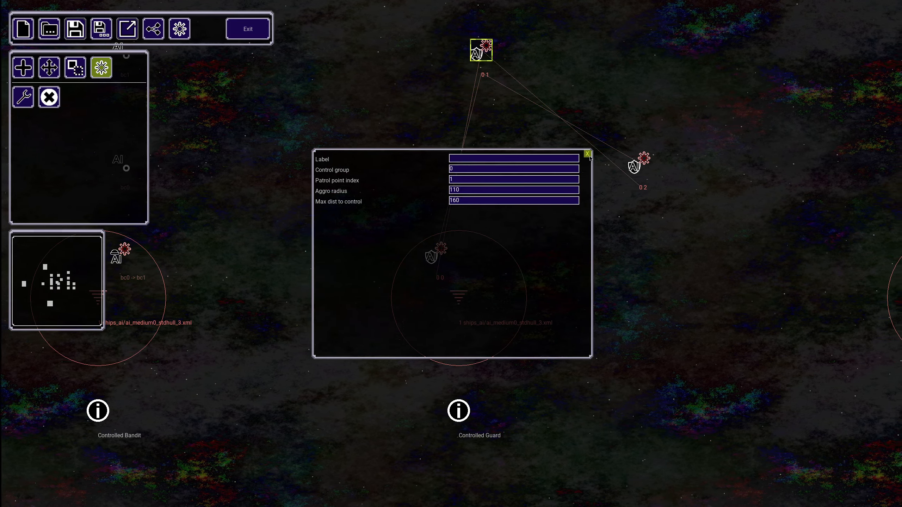
pyautogui.click(587, 153)
pyautogui.doubleClick(636, 164)
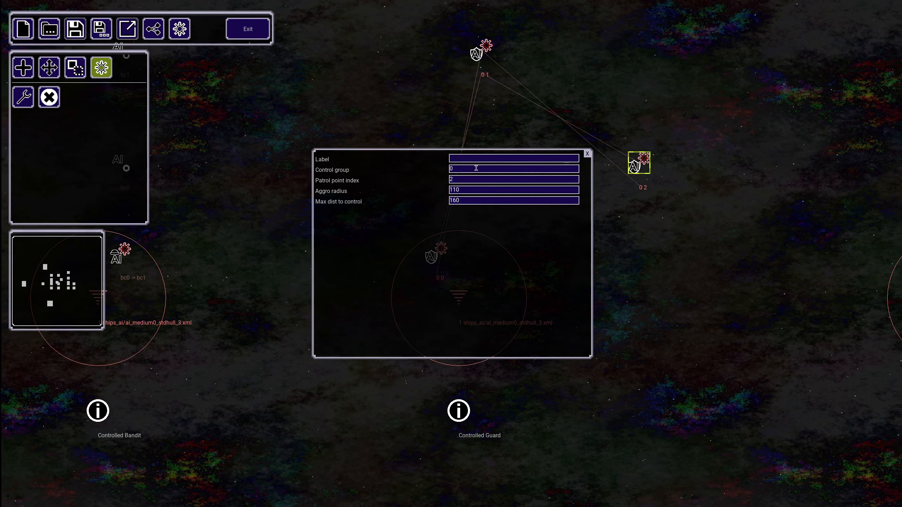
pyautogui.click(587, 154)
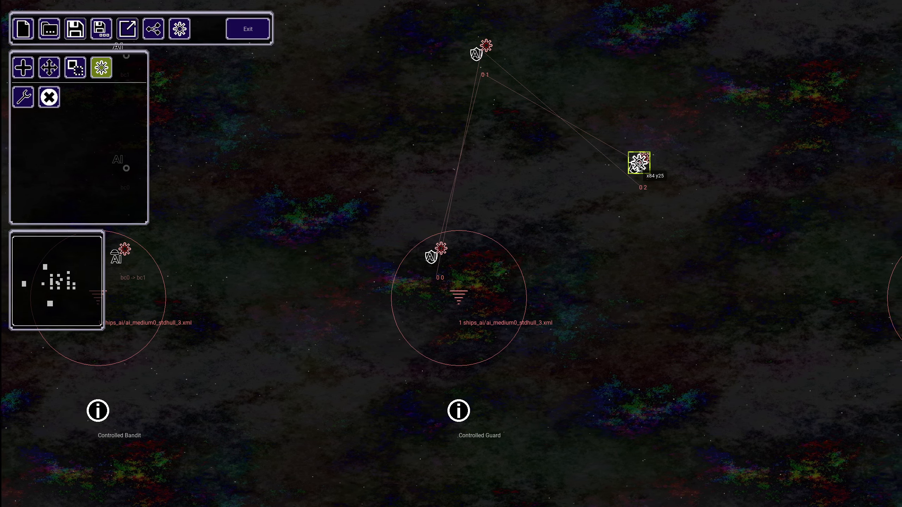
# - Examine guard control point 0 0's Aggro radius and Max dist to control, comparing them with distances across the map
pyautogui.doubleClick(436, 253)
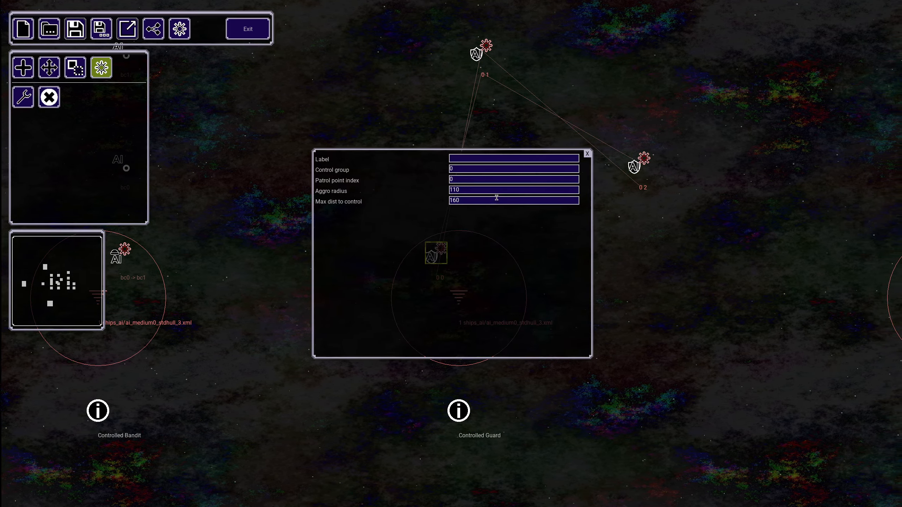
pyautogui.click(587, 154)
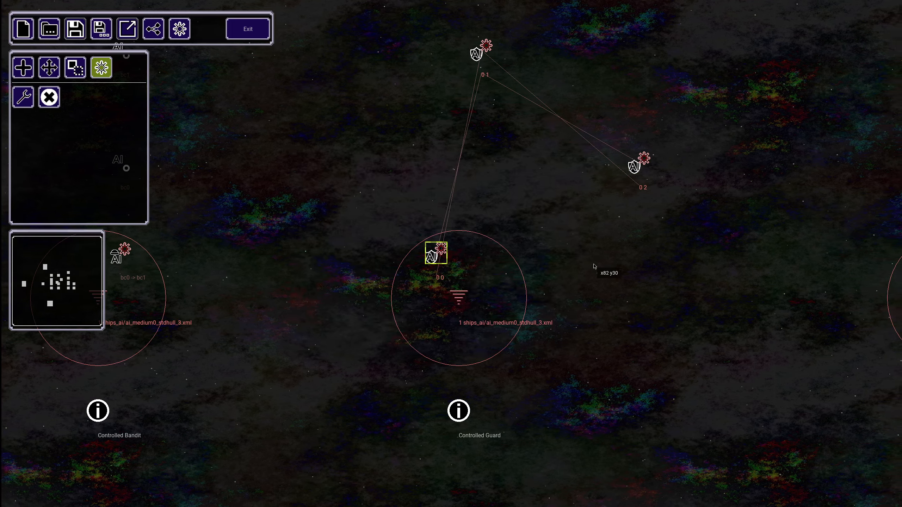
pyautogui.doubleClick(435, 253)
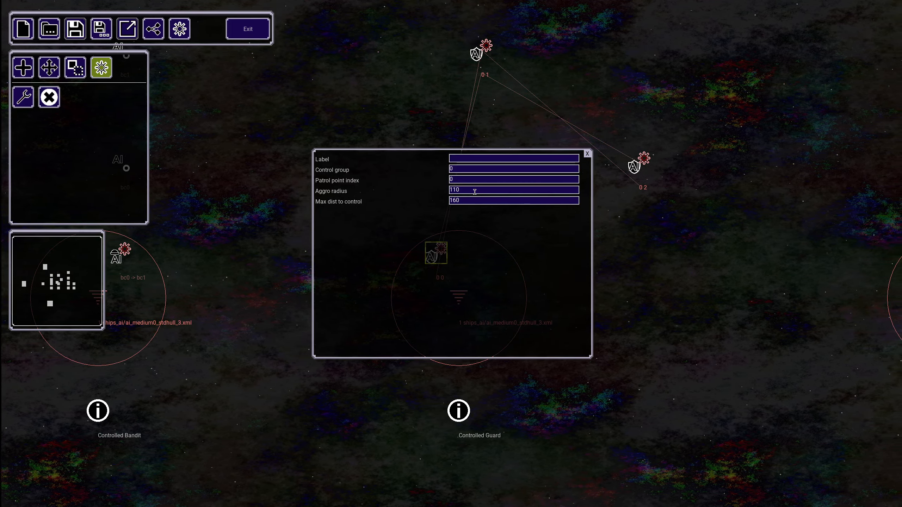
pyautogui.scroll(-4, 657, 271)
pyautogui.moveTo(703, 395)
pyautogui.mouseDown(button='middle')
pyautogui.moveTo(673, 427)
pyautogui.moveTo(638, 291)
pyautogui.moveTo(640, 124)
pyautogui.mouseUp(button='middle')
pyautogui.moveTo(660, 389); pyautogui.dragTo(635, 229, button='middle')
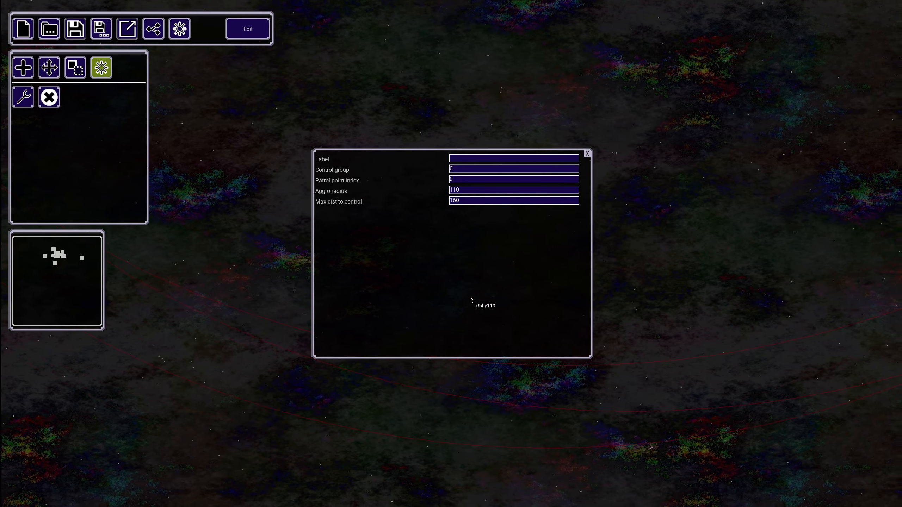
pyautogui.moveTo(706, 213); pyautogui.dragTo(694, 398, button='middle')
pyautogui.moveTo(701, 232); pyautogui.dragTo(683, 388, button='middle')
pyautogui.moveTo(702, 228); pyautogui.dragTo(679, 382, button='middle')
pyautogui.moveTo(679, 281)
pyautogui.mouseDown(button='middle')
pyautogui.moveTo(658, 362)
pyautogui.moveTo(579, 337)
pyautogui.mouseUp(button='middle')
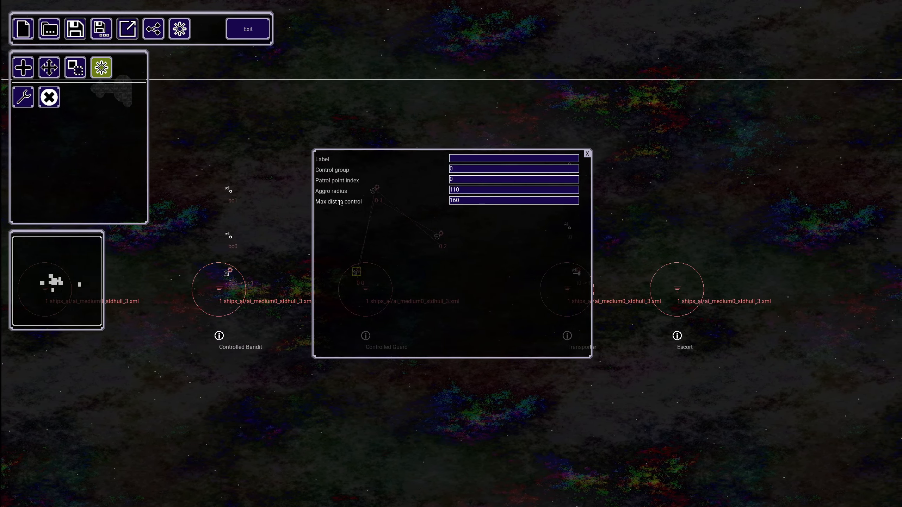
pyautogui.moveTo(378, 394); pyautogui.dragTo(511, 142, button='middle')
pyautogui.moveTo(369, 398)
pyautogui.mouseDown(button='middle')
pyautogui.moveTo(437, 301)
pyautogui.moveTo(487, 160)
pyautogui.mouseUp(button='middle')
pyautogui.moveTo(426, 398)
pyautogui.mouseDown(button='middle')
pyautogui.moveTo(455, 221)
pyautogui.moveTo(444, 236)
pyautogui.mouseUp(button='middle')
pyautogui.moveTo(481, 418); pyautogui.dragTo(492, 227, button='middle')
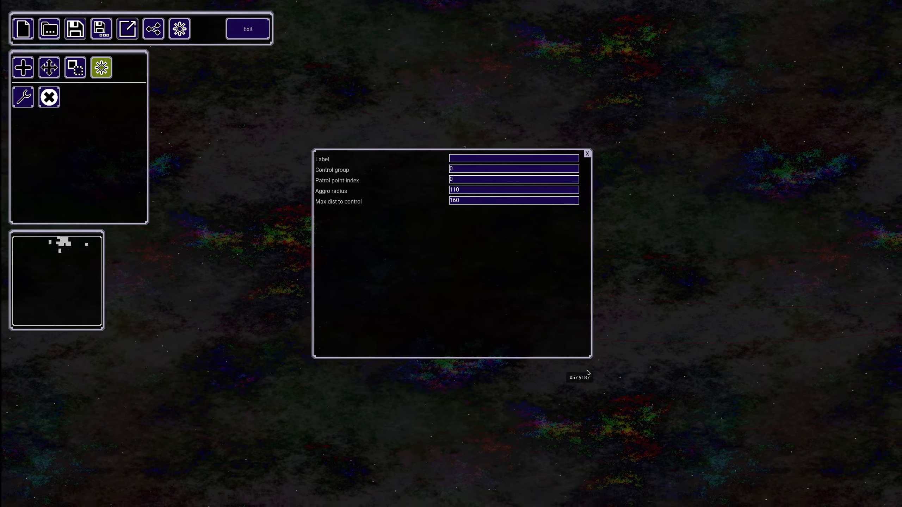
# - Inspect the spawn settings of the Transporter ship, including its Spacecraft Manager Type
pyautogui.moveTo(674, 364); pyautogui.dragTo(624, 363, button='middle')
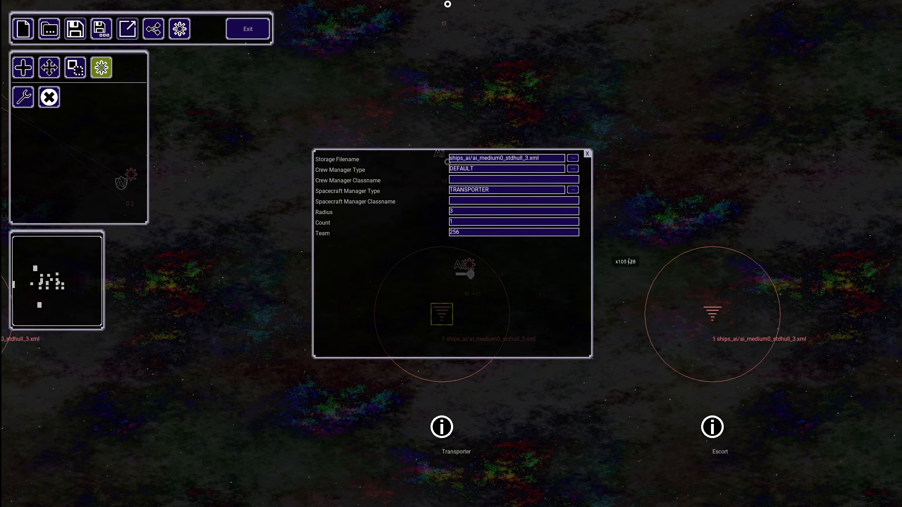
pyautogui.click(587, 155)
# - Show the transporter control among the placeable objects and inspect the waypoint list of the existing control beside the Transporter ship
pyautogui.click(23, 68)
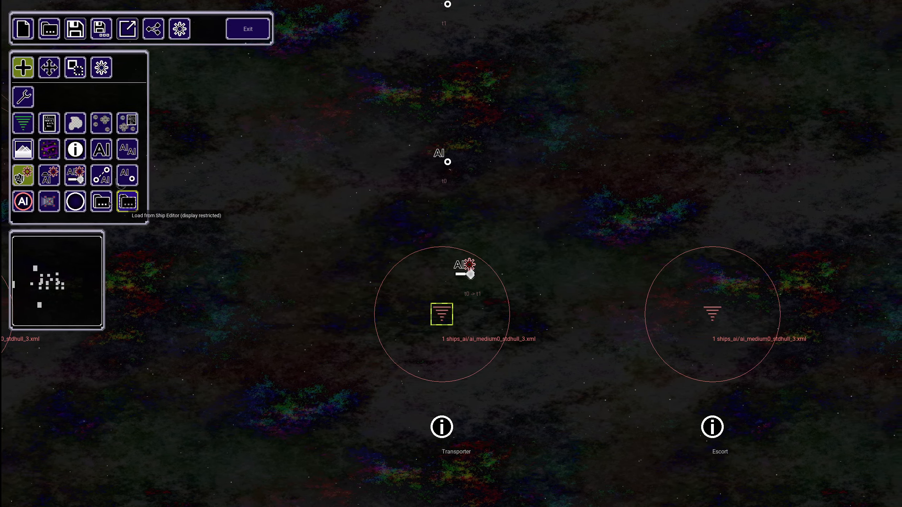
pyautogui.click(80, 178)
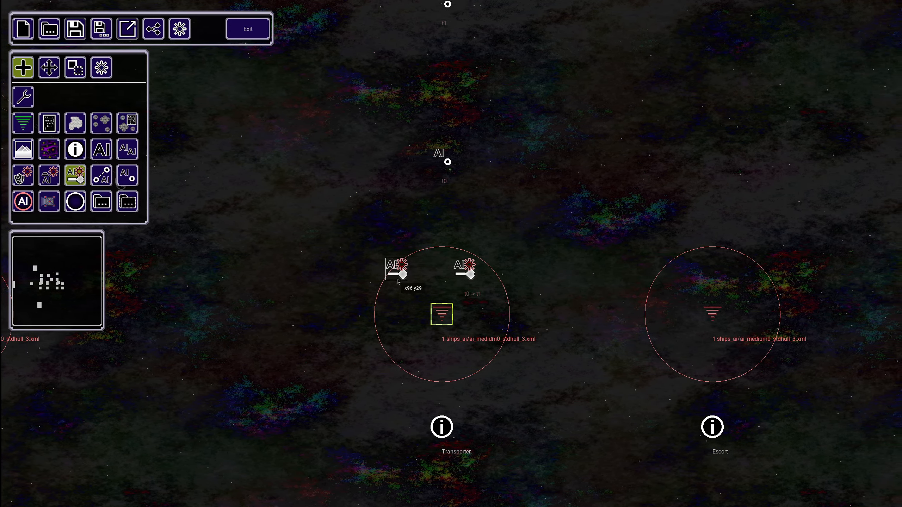
pyautogui.click(460, 273)
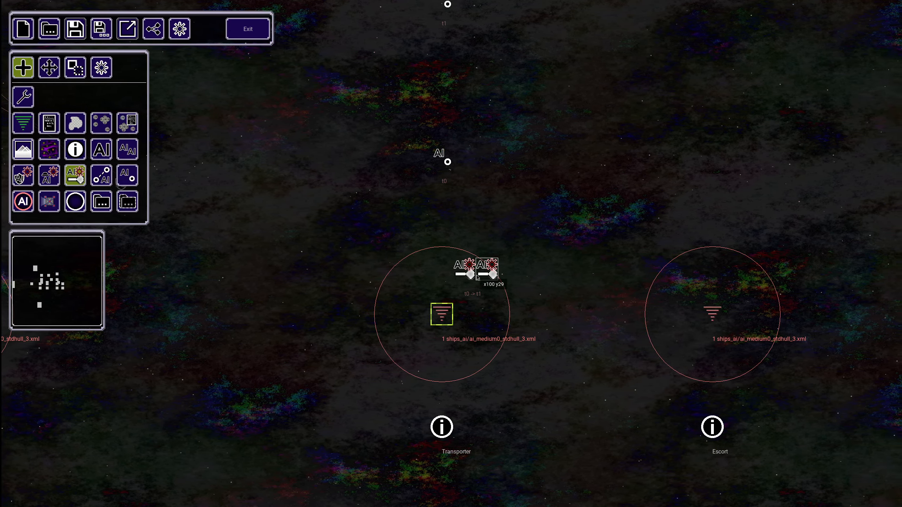
pyautogui.click(109, 61)
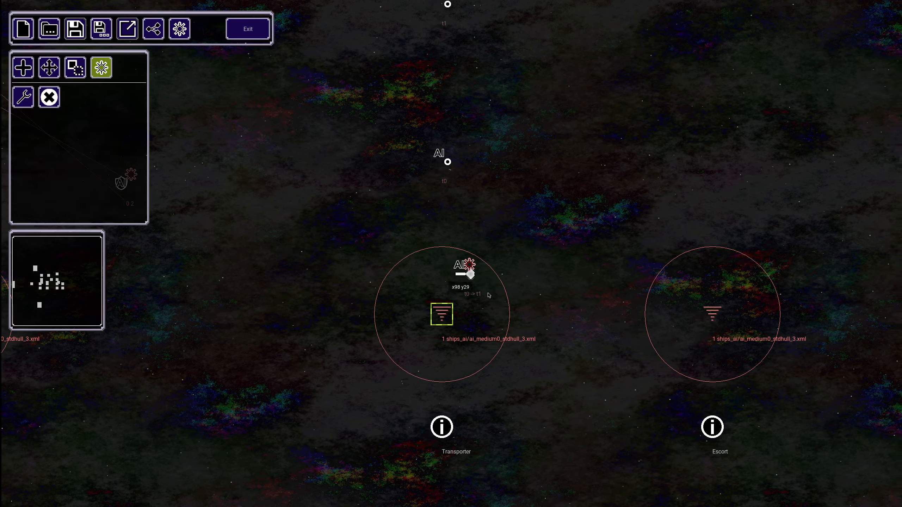
pyautogui.click(464, 269)
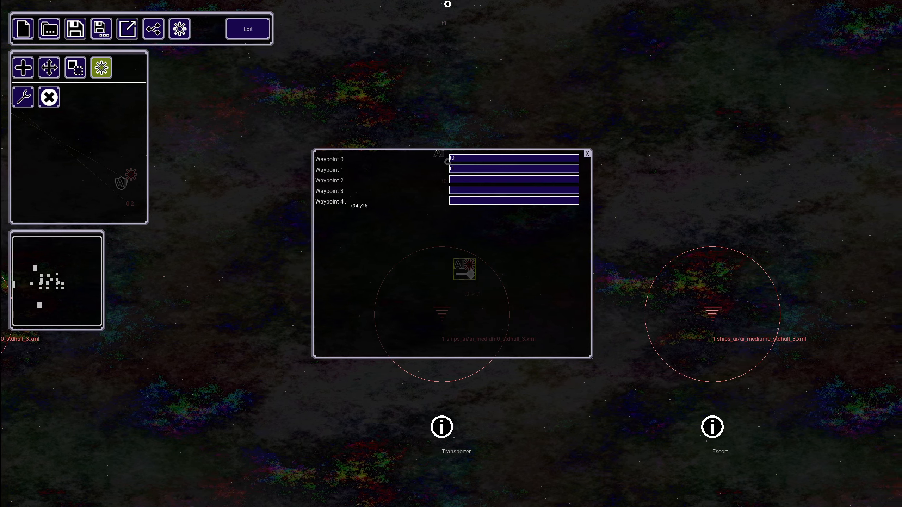
pyautogui.click(588, 154)
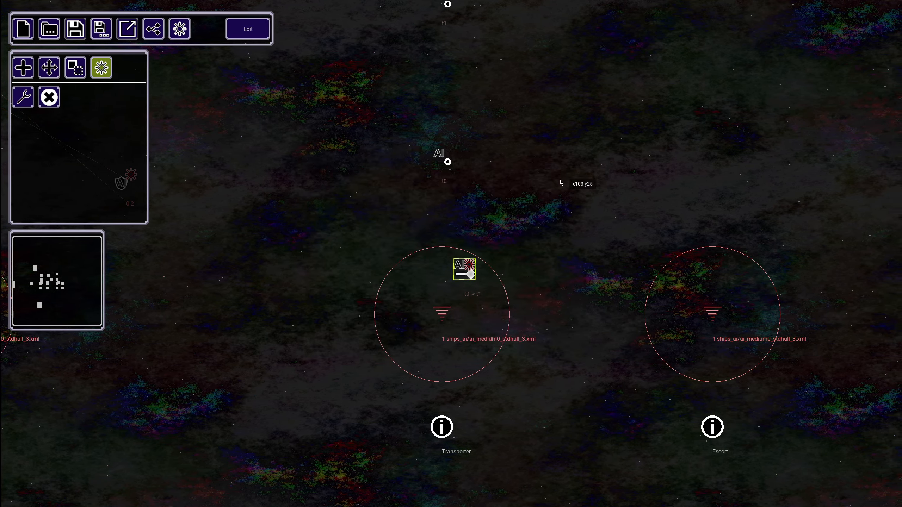
# - Inspect the Transporter's waypoint t0 and look over the route from its control to waypoint t1
pyautogui.click(33, 73)
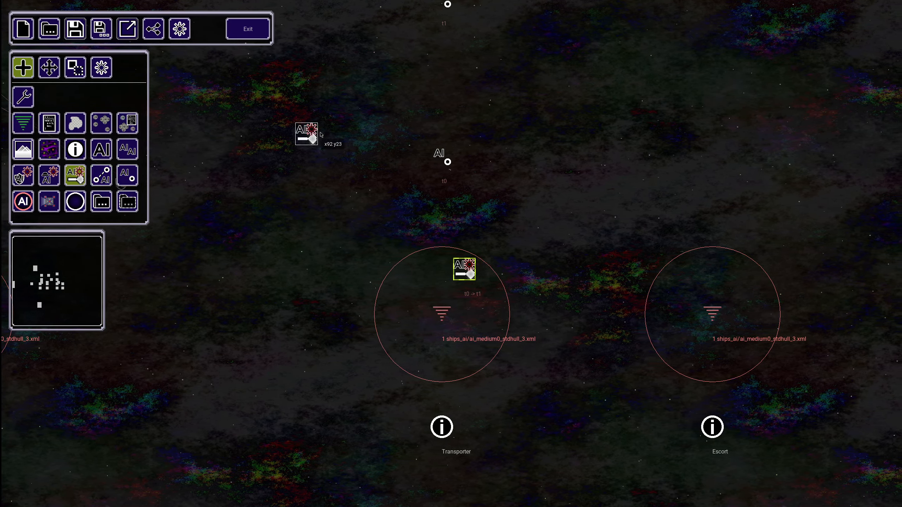
pyautogui.moveTo(322, 147); pyautogui.dragTo(300, 276, button='middle')
pyautogui.click(102, 69)
pyautogui.click(417, 283)
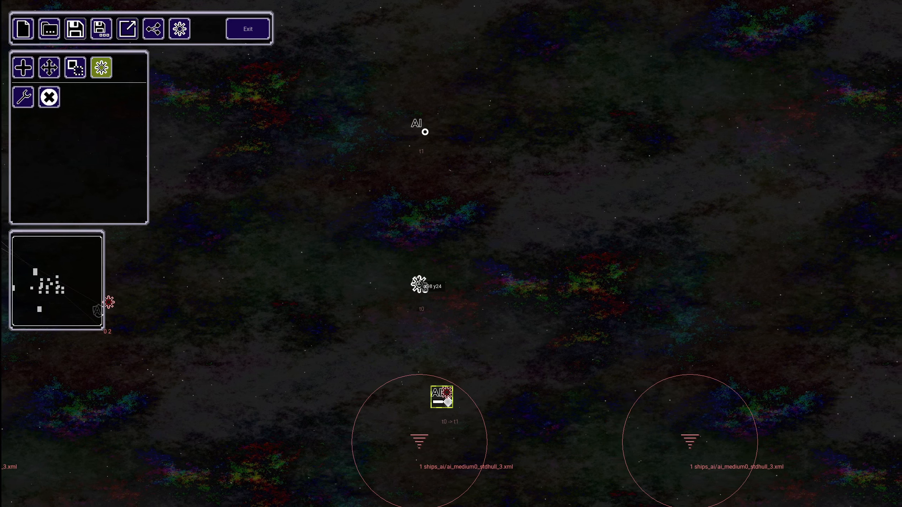
pyautogui.click(588, 154)
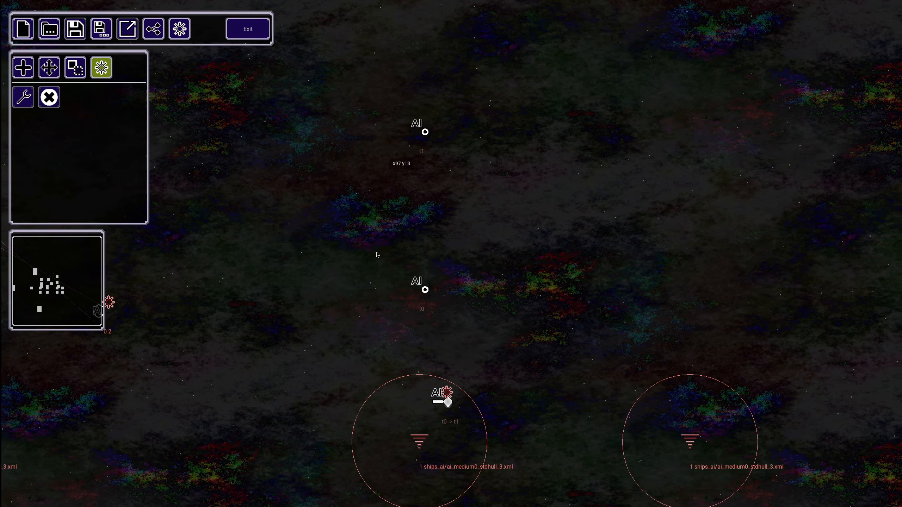
pyautogui.moveTo(572, 337); pyautogui.dragTo(568, 290, button='middle')
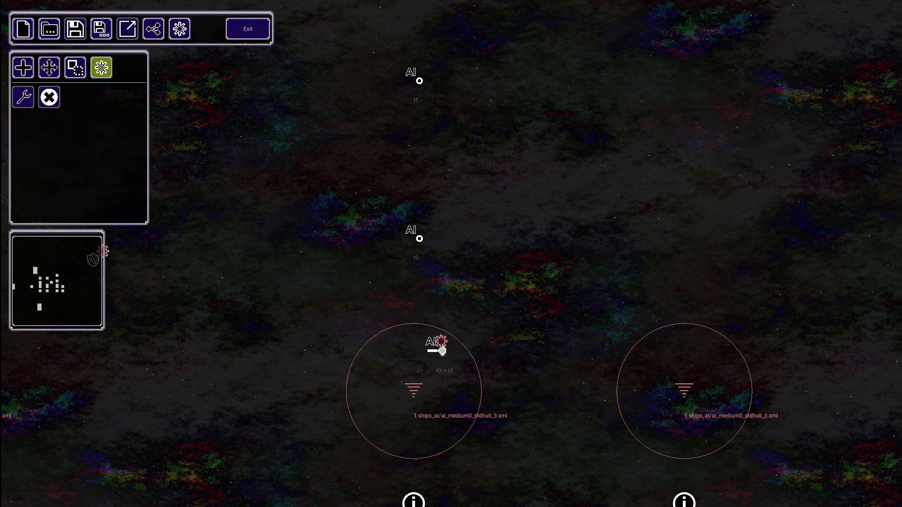
# - Look over the route across the map from waypoint wp0 beside the ship spawn to waypoint wp1 near the far map border
pyautogui.moveTo(689, 395); pyautogui.dragTo(476, 277, button='middle')
pyautogui.click(475, 277)
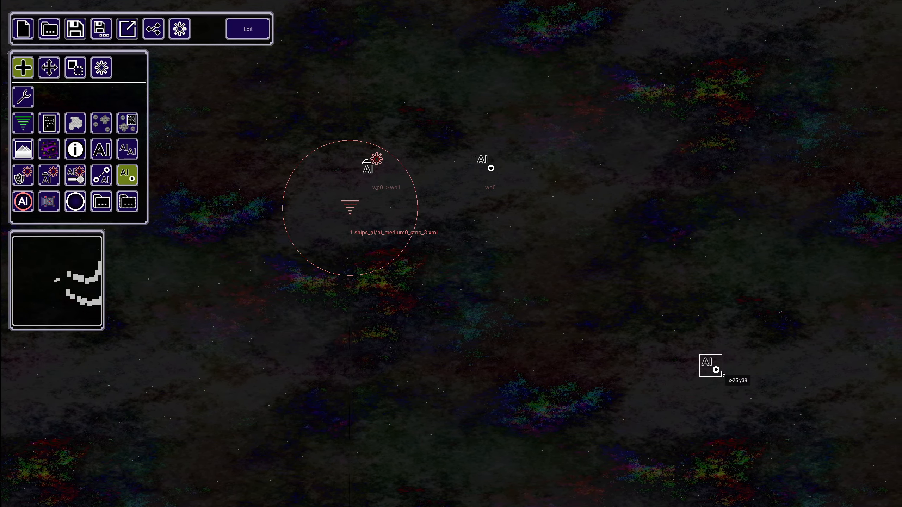
pyautogui.scroll(-4, 709, 349)
pyautogui.moveTo(714, 343); pyautogui.dragTo(621, 334, button='middle')
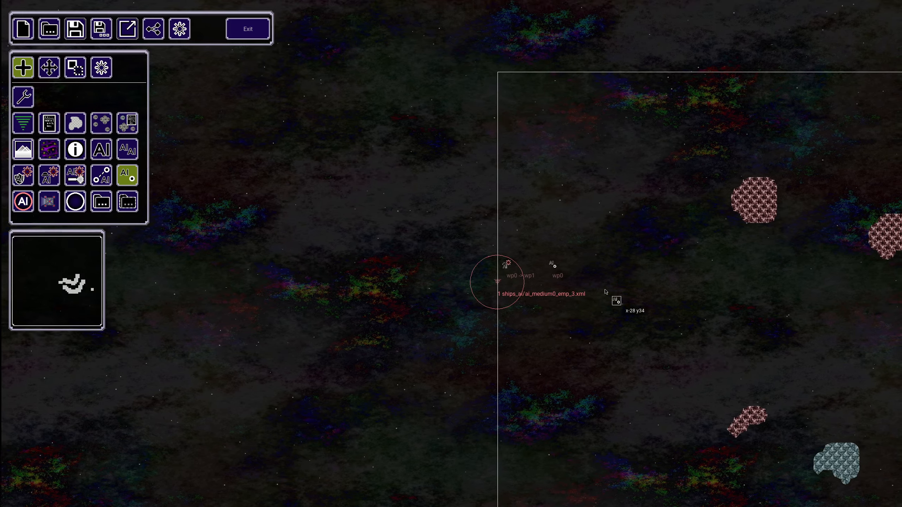
pyautogui.moveTo(728, 326); pyautogui.dragTo(327, 290, button='middle')
pyautogui.moveTo(702, 343); pyautogui.dragTo(274, 272, button='middle')
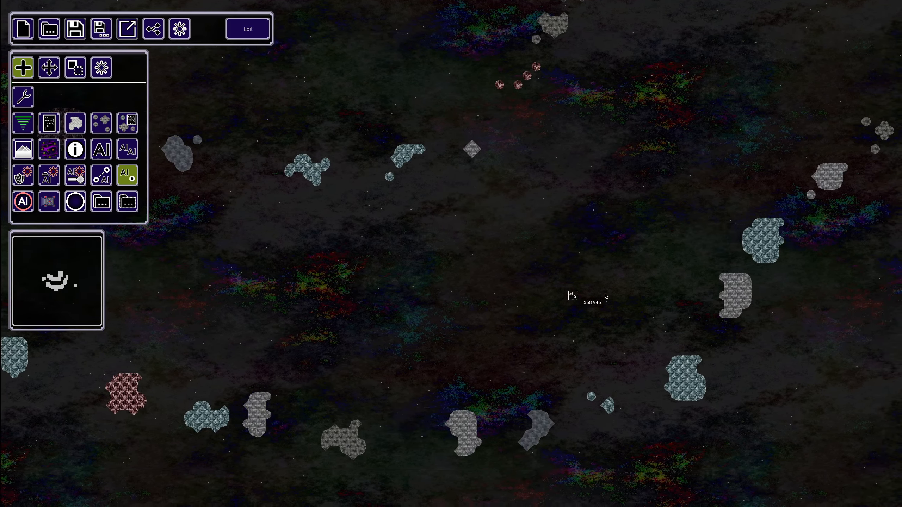
pyautogui.moveTo(643, 295); pyautogui.dragTo(270, 268, button='middle')
pyautogui.moveTo(636, 321); pyautogui.dragTo(368, 297, button='middle')
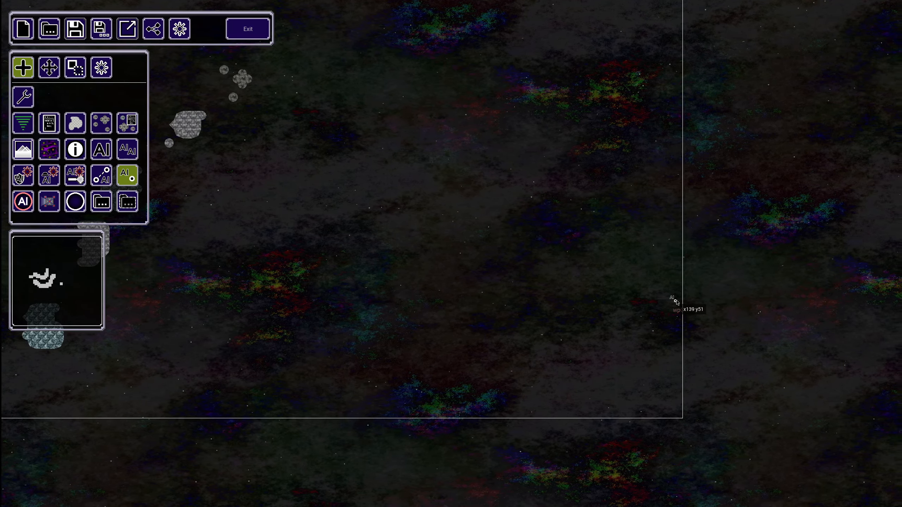
pyautogui.moveTo(509, 289); pyautogui.dragTo(901, 326, button='middle')
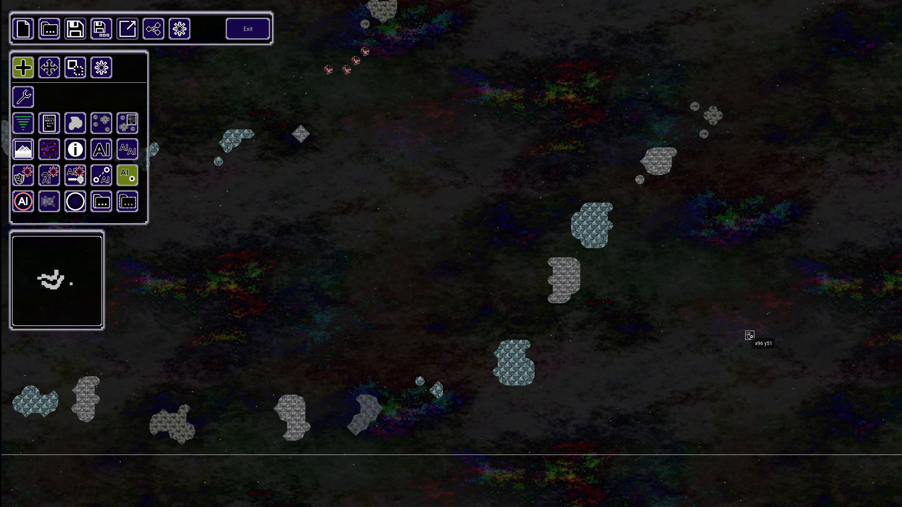
pyautogui.moveTo(749, 339); pyautogui.dragTo(793, 342, button='middle')
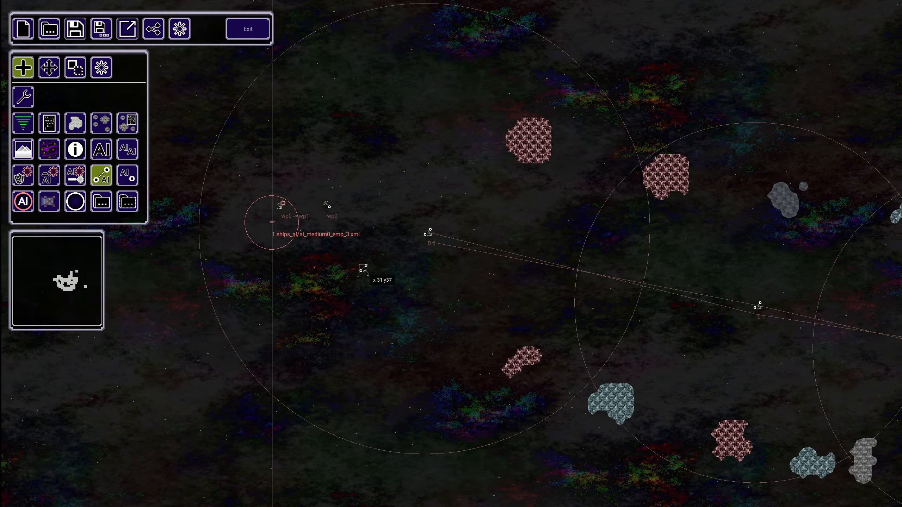
# - Trace the chain of linked AI waypoints across the asteroid field up to the map's upper edge and compare it with wp1's position
pyautogui.moveTo(694, 280); pyautogui.dragTo(675, 286, button='middle')
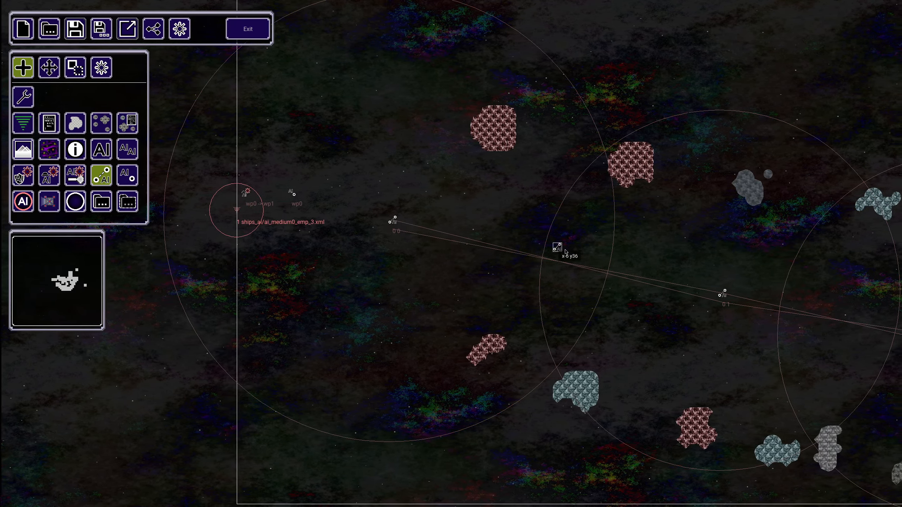
pyautogui.moveTo(767, 297); pyautogui.dragTo(199, 320, button='middle')
pyautogui.moveTo(781, 178); pyautogui.dragTo(200, 272, button='middle')
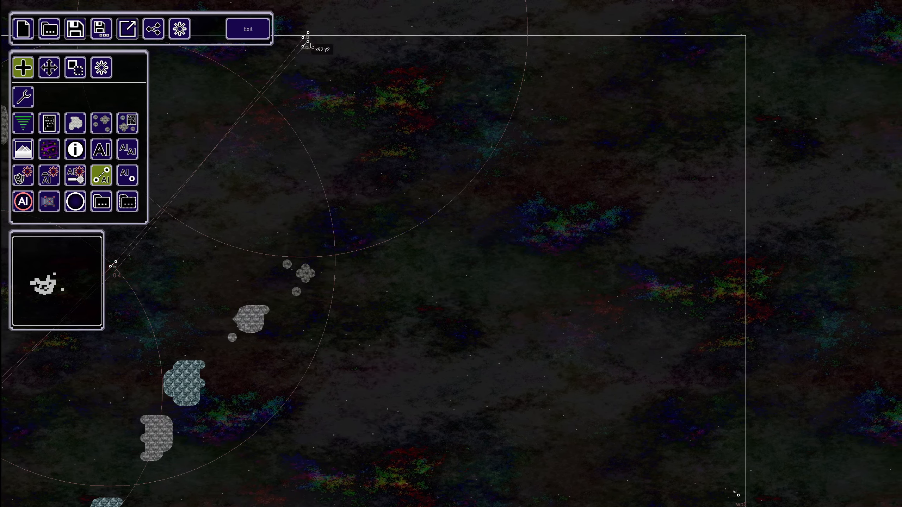
pyautogui.moveTo(372, 96); pyautogui.dragTo(339, 54, button='middle')
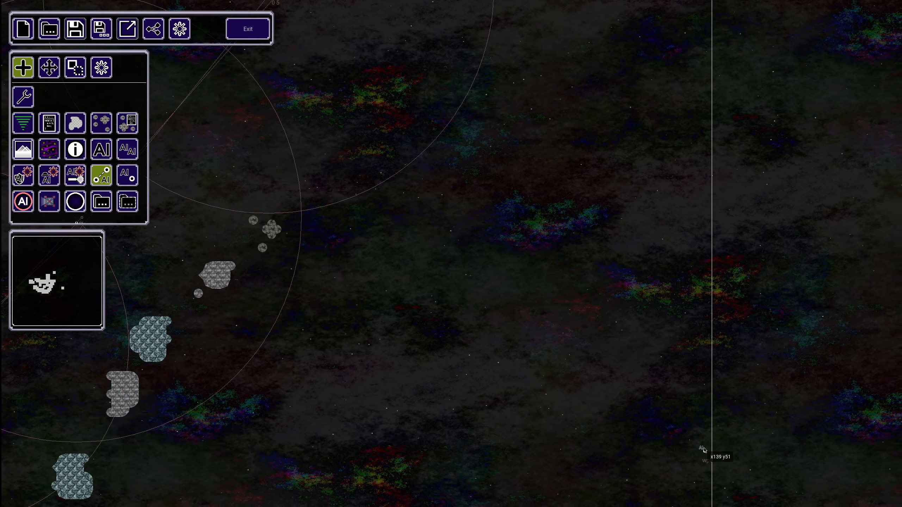
pyautogui.moveTo(698, 453); pyautogui.dragTo(600, 365, button='middle')
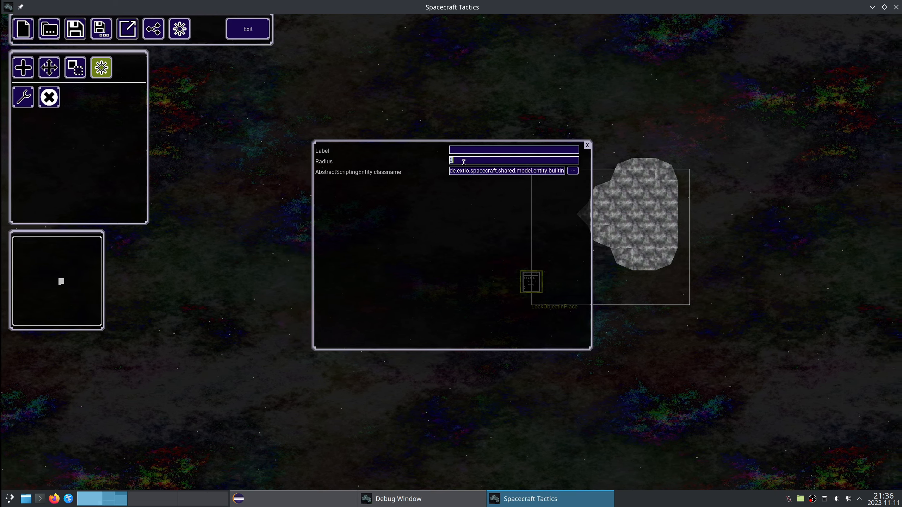
# - Set the LockObjectInPlace scripting entity's radius to 10 and change its class to MusicArea
pyautogui.write('10')
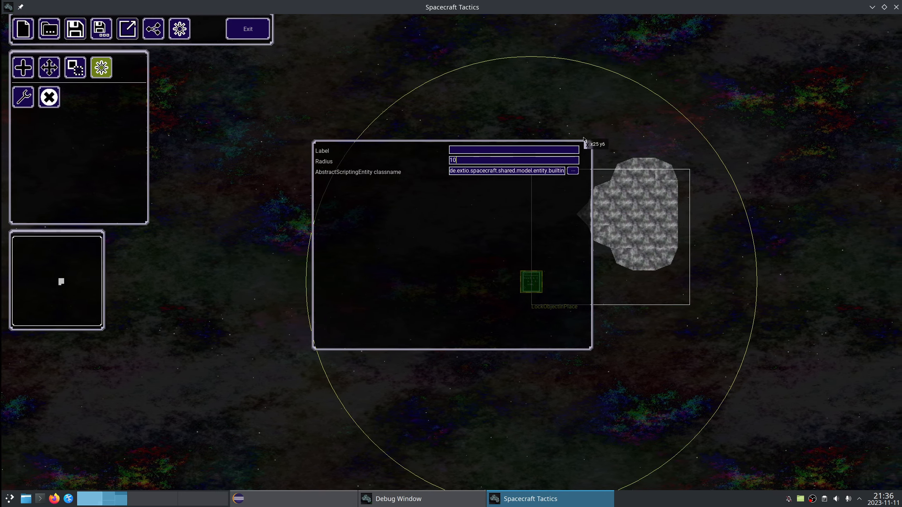
pyautogui.click(586, 144)
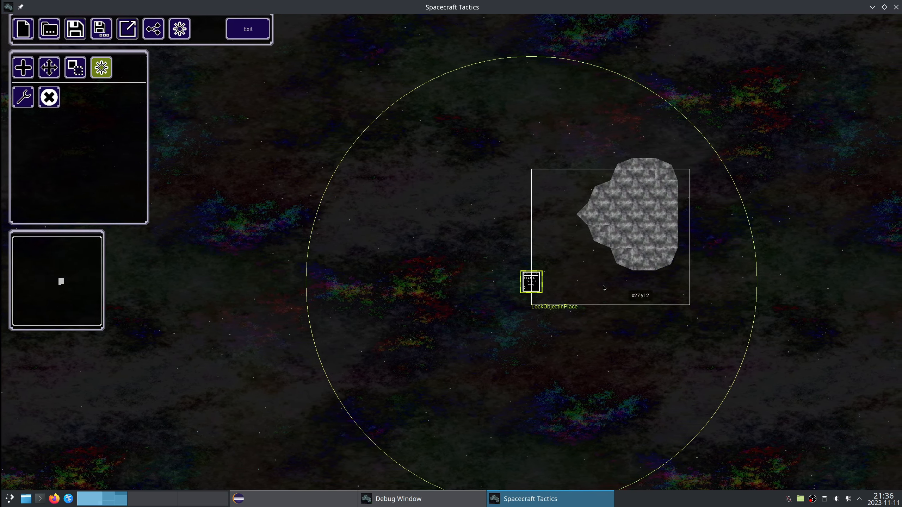
pyautogui.click(24, 97)
pyautogui.click(573, 171)
pyautogui.click(340, 202)
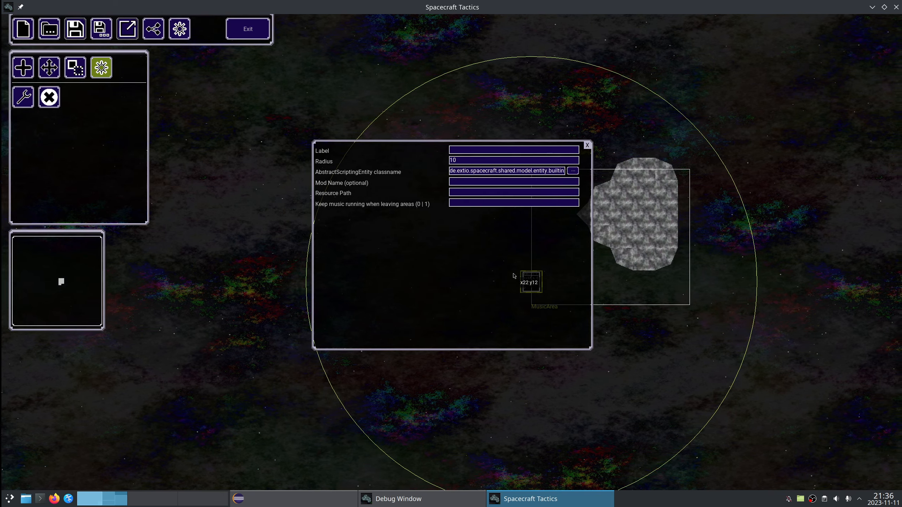
pyautogui.click(587, 144)
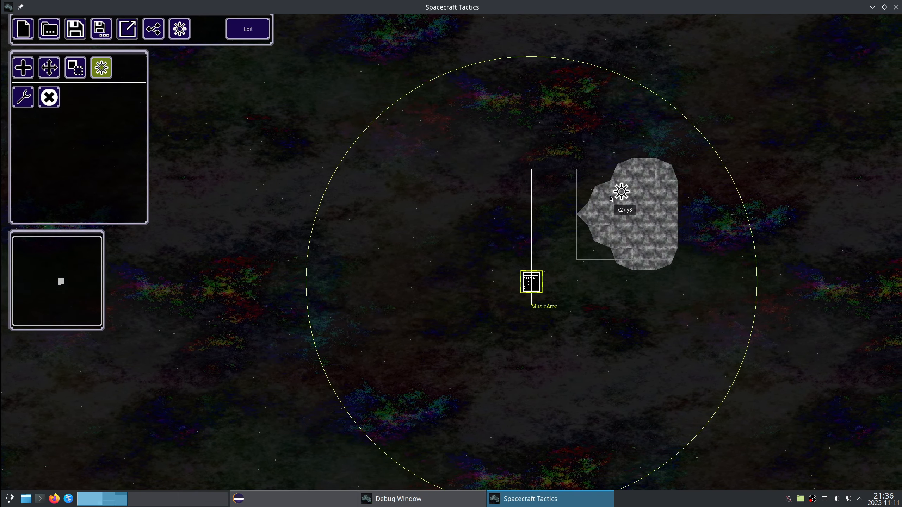
# - Examine the mods selectable in the editor settings and the scripting classes available for the MusicArea entity
pyautogui.click(179, 29)
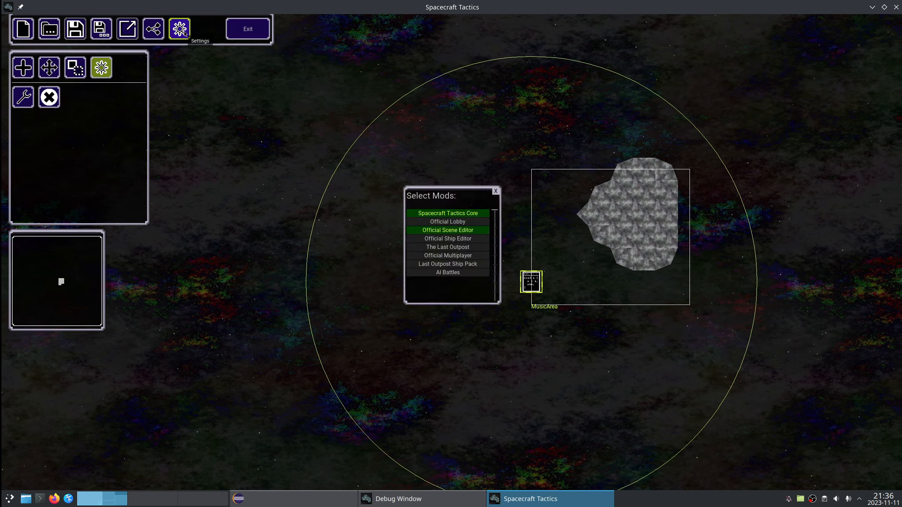
pyautogui.click(496, 191)
pyautogui.click(532, 283)
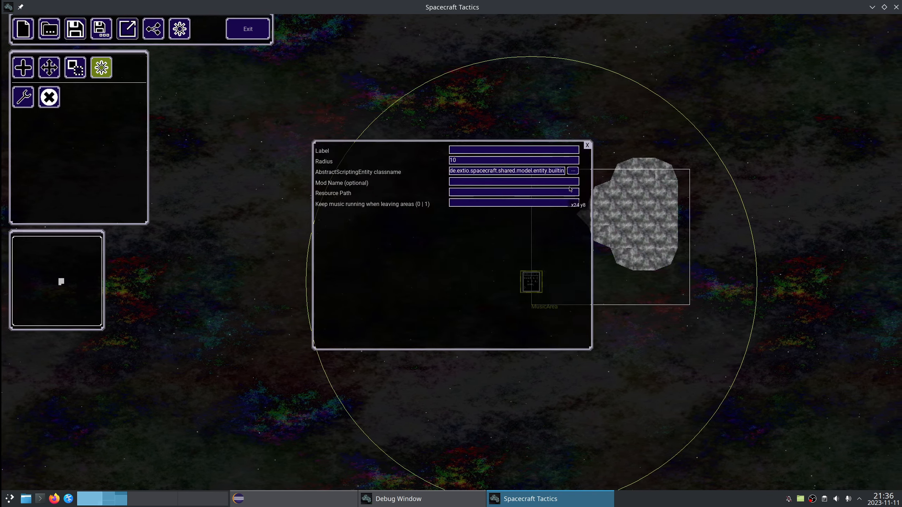
pyautogui.click(568, 172)
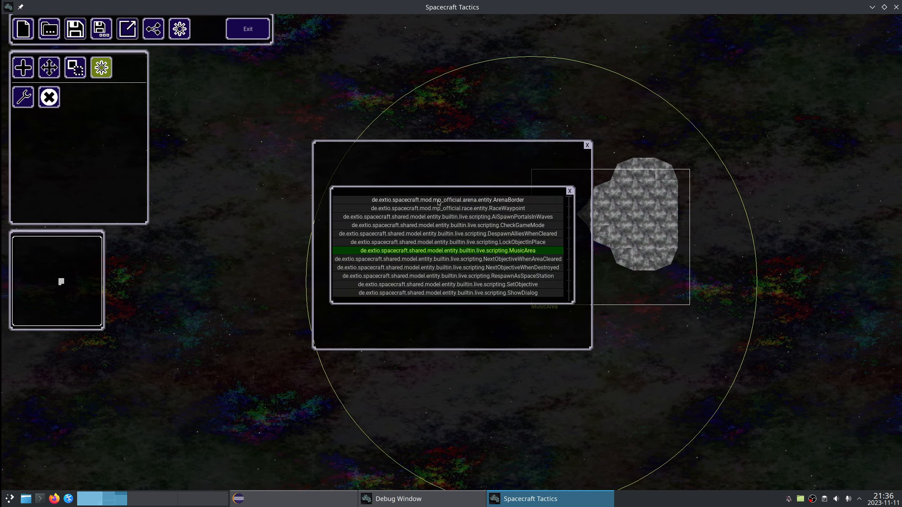